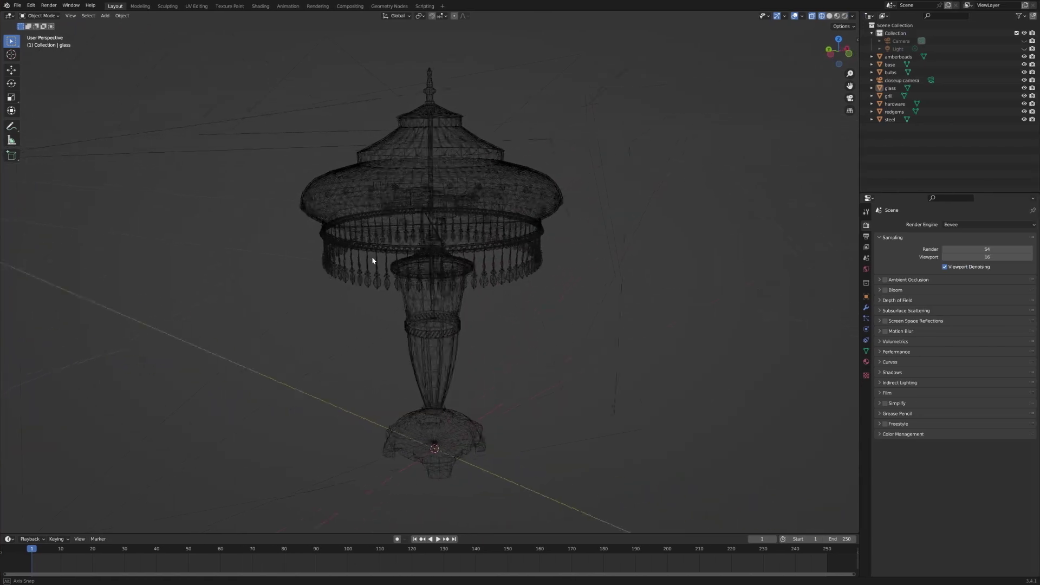
Step: Orbit the viewport so the whole wireframe lamp is framed
middle_drag(372, 261, 352, 254)
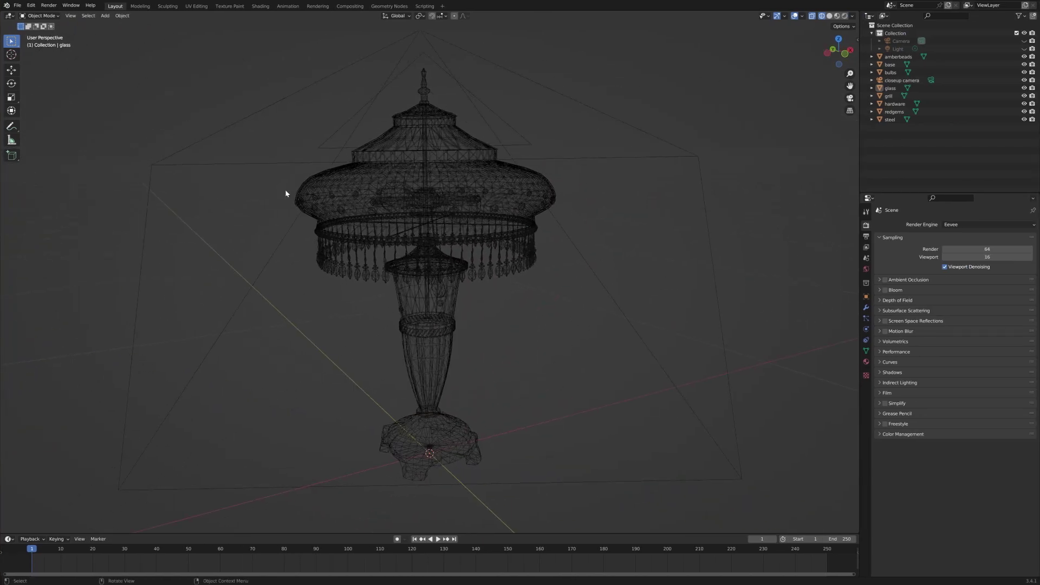
Step: Switch to the Shading workspace and show the lamp in Material Preview with its stained-glass textures
click(261, 6)
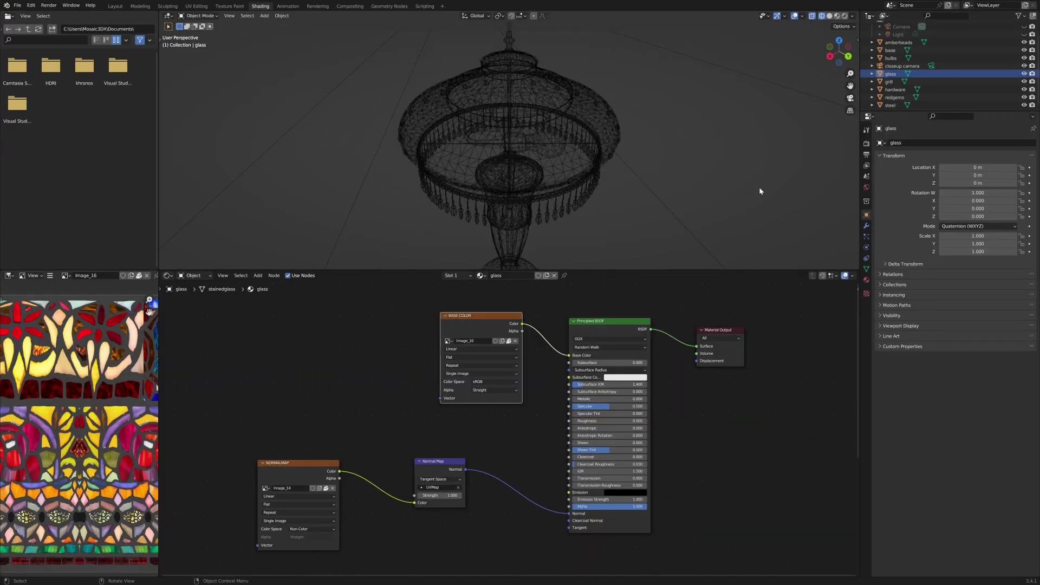
click(837, 16)
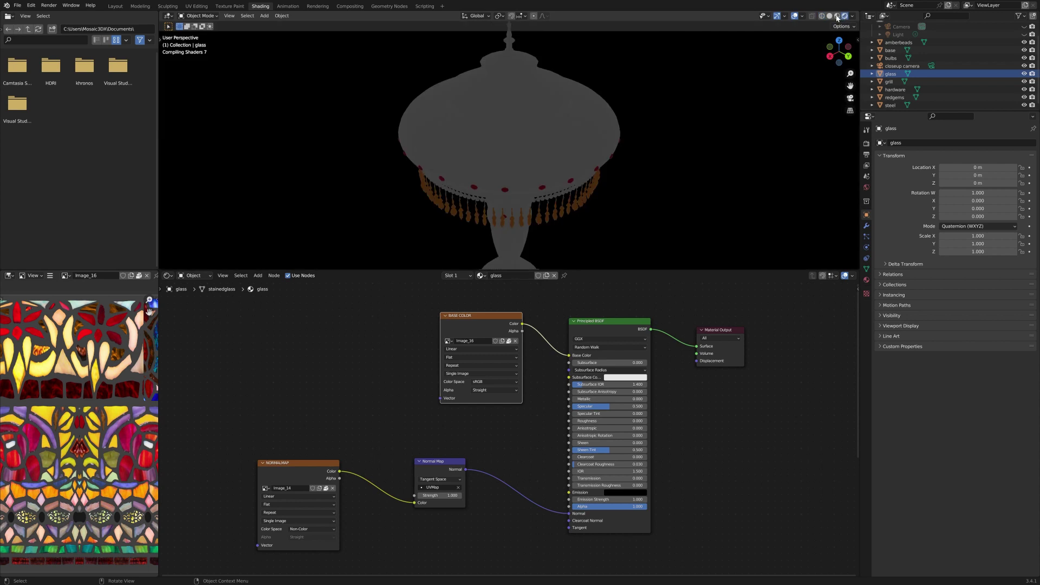
middle_drag(664, 149, 604, 151)
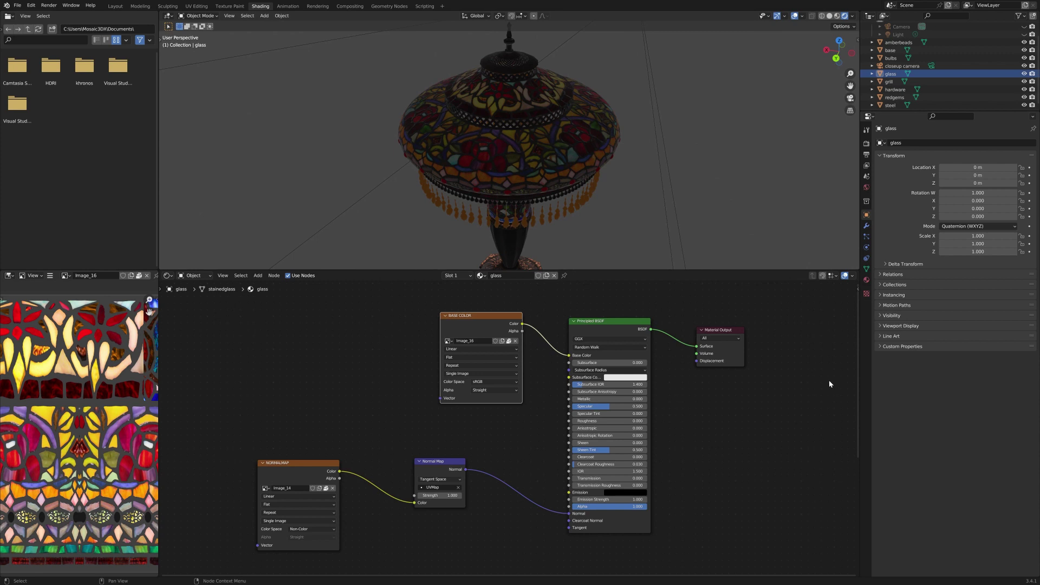
click(867, 188)
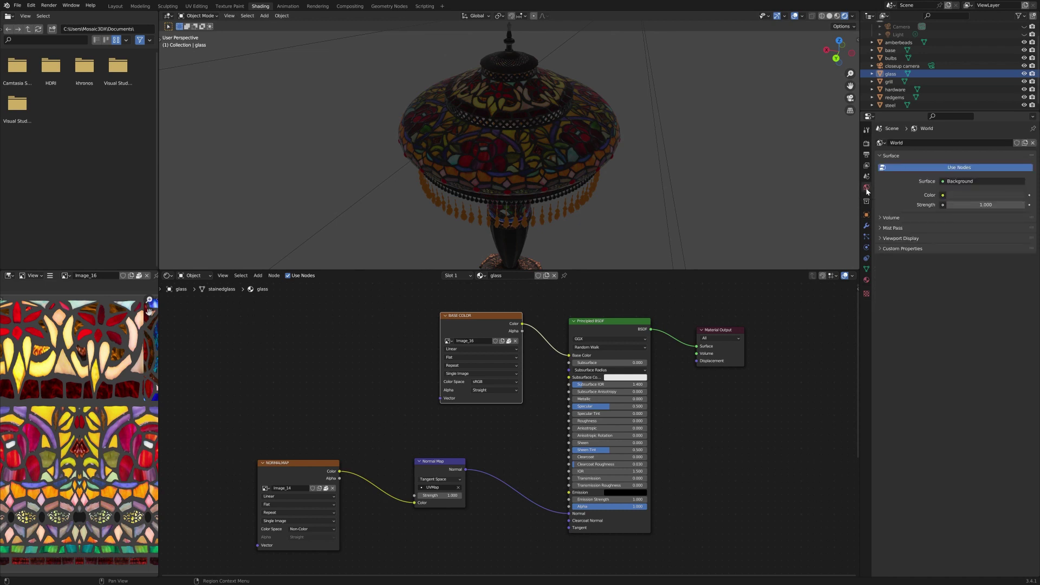
Step: Set the world Color to an Environment Texture using reading_room_2k.hdr
click(943, 196)
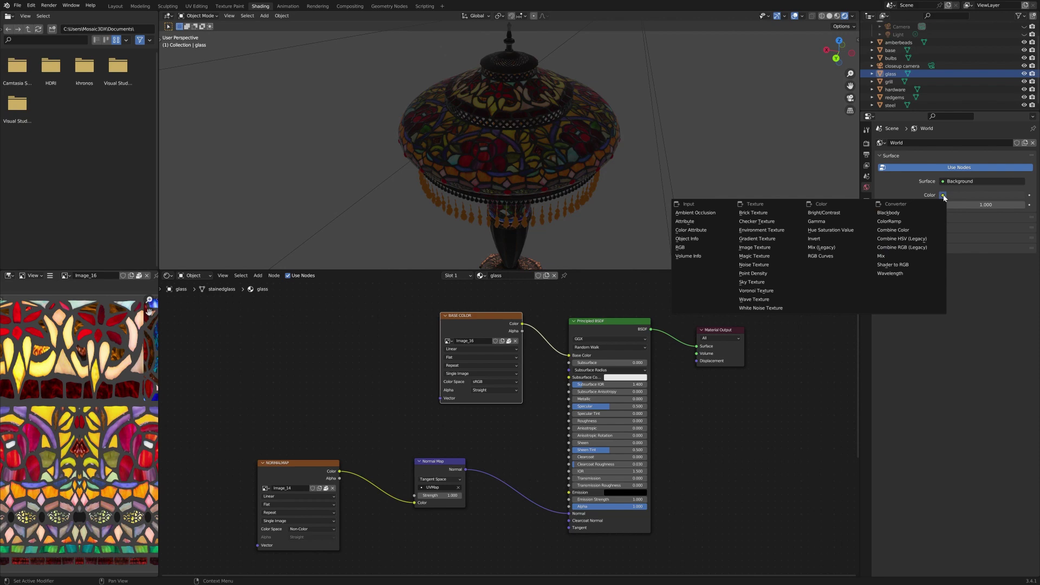
click(762, 231)
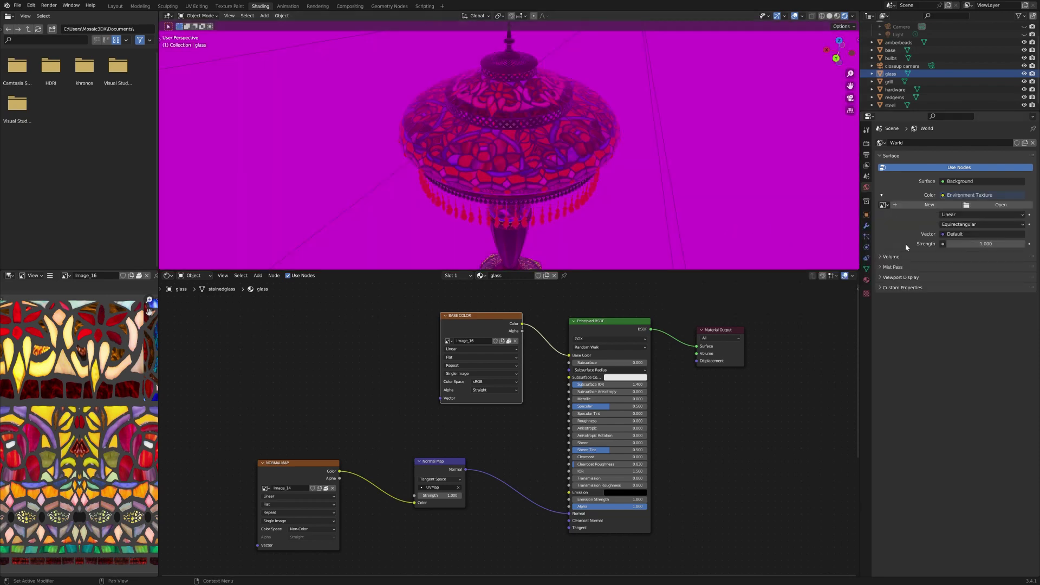
click(1001, 206)
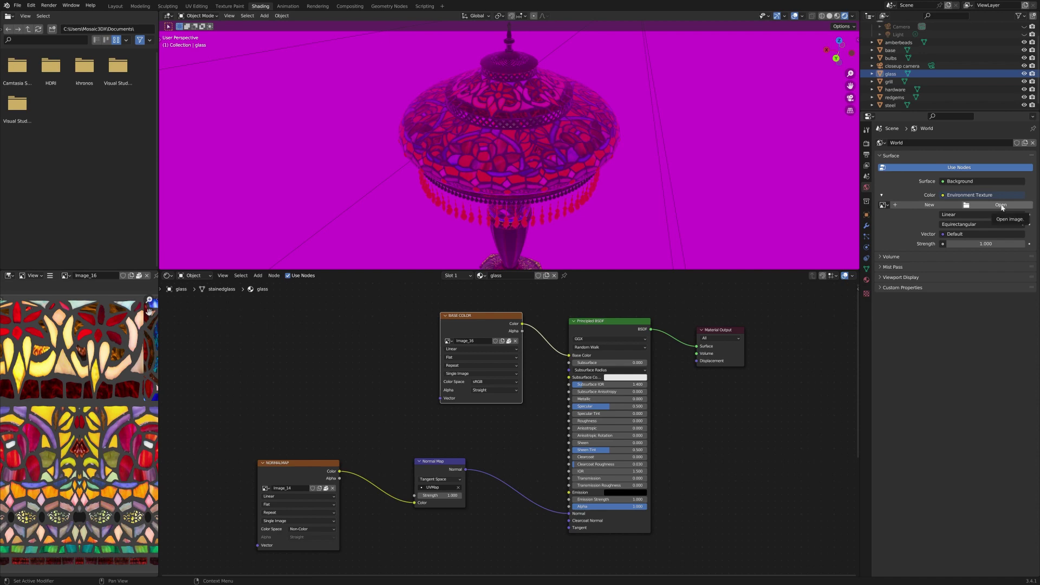
click(436, 207)
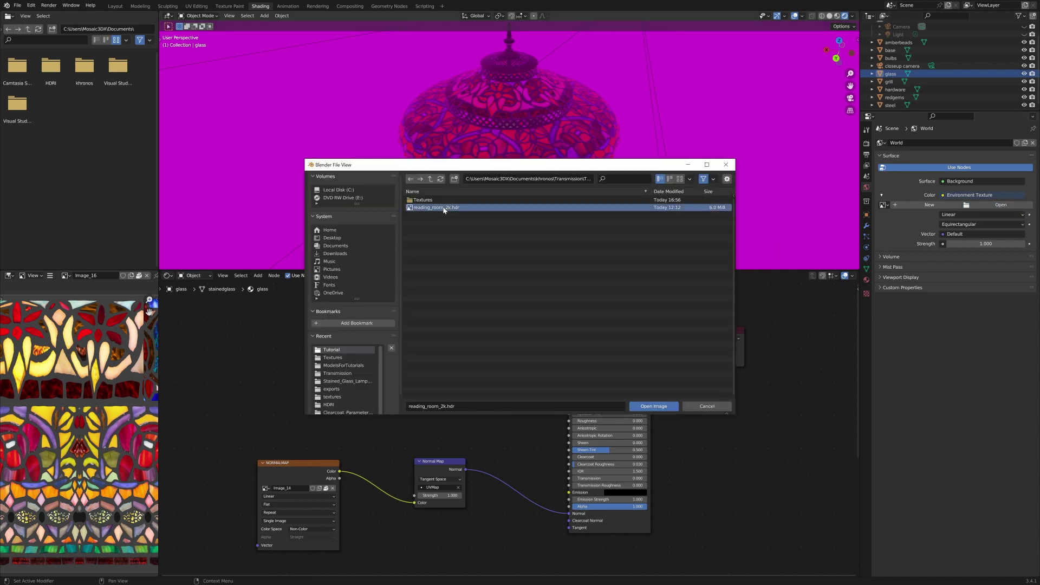
click(654, 406)
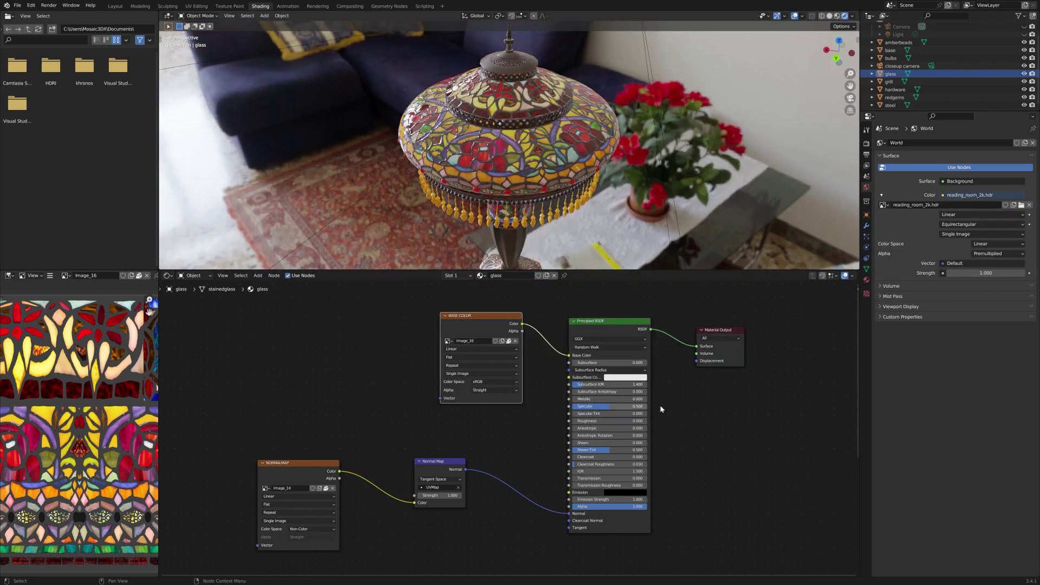
middle_drag(624, 214, 667, 207)
Step: Set the glass material's Principled BSDF Transmission to 1
middle_drag(545, 191, 593, 203)
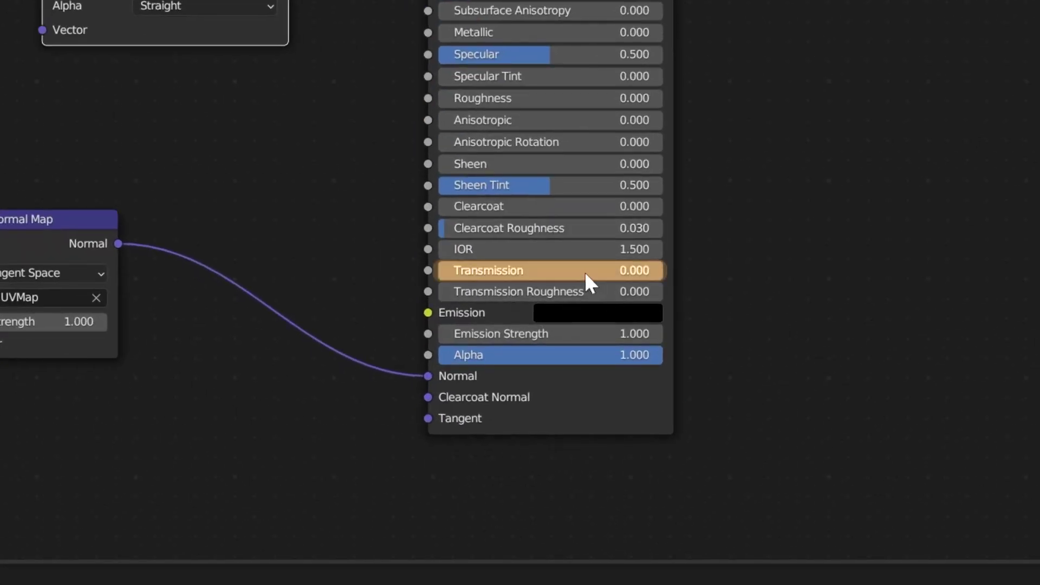
click(584, 272)
text(1)
key(Return)
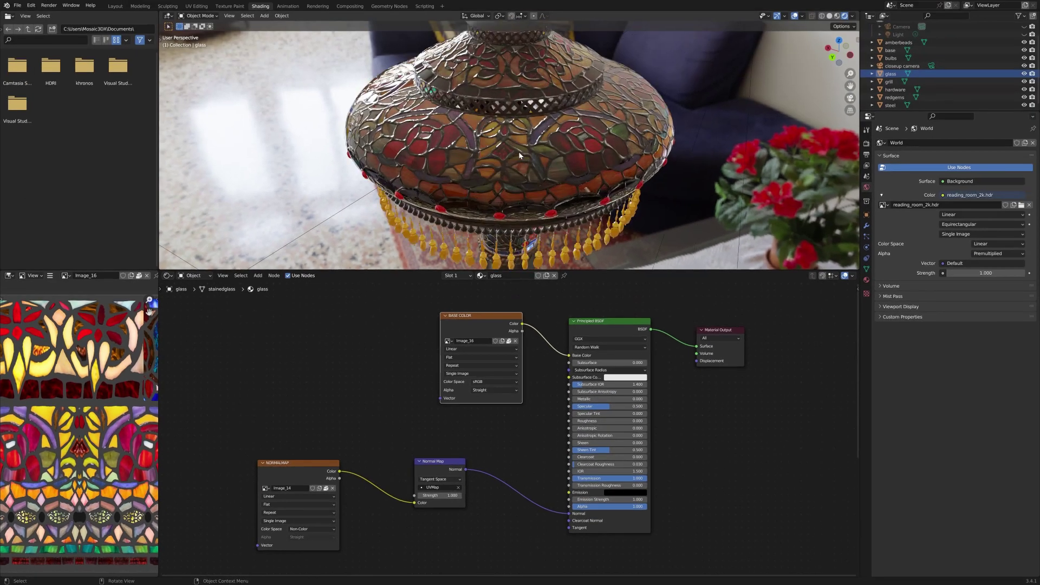
middle_drag(519, 156, 1, 161)
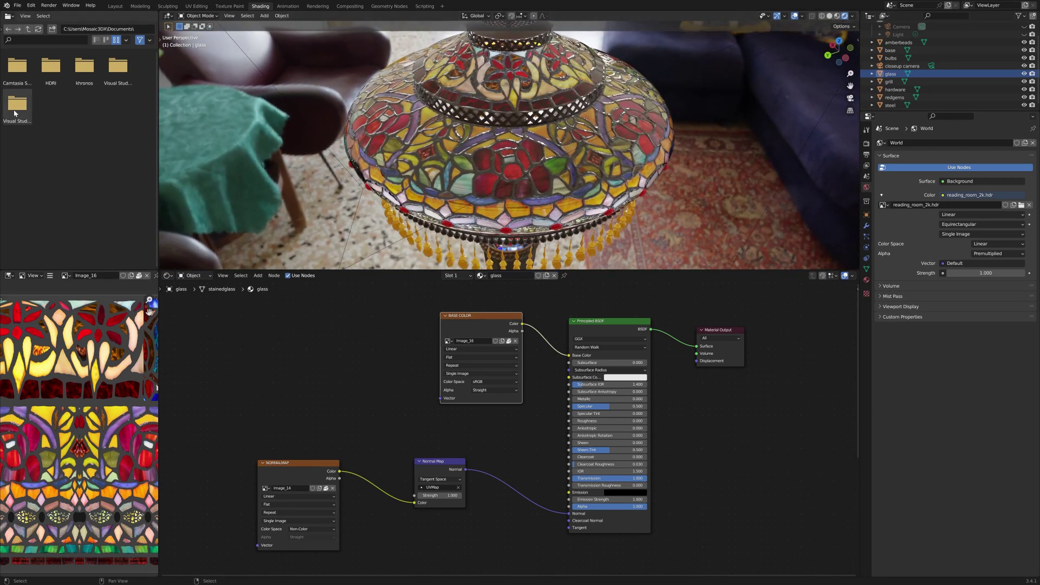
Step: Export the lamp as glTF 2.0 over Transmission_Factor.glb and load it into the viewer
click(18, 6)
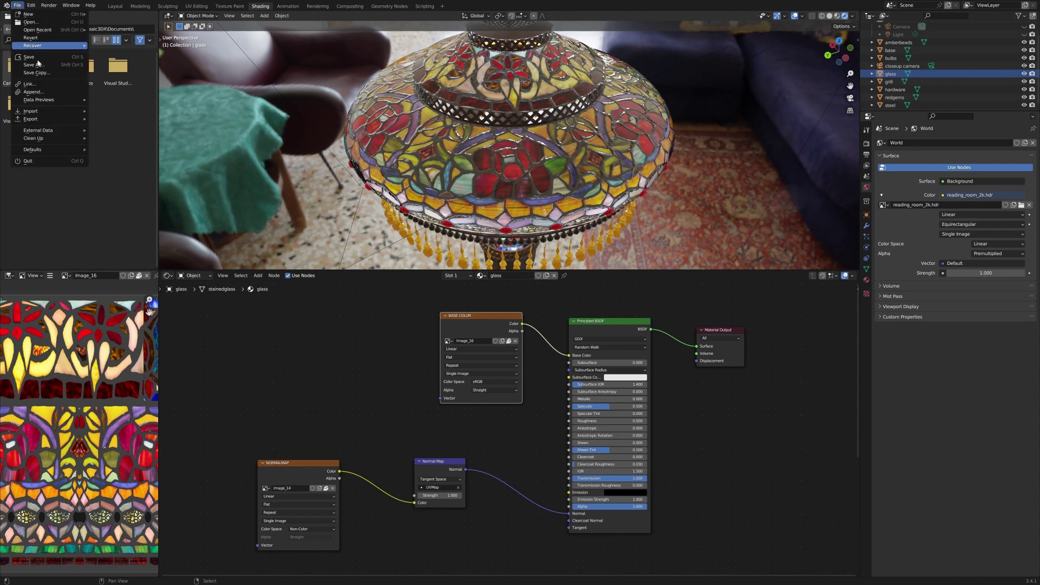
mouse_move(51, 121)
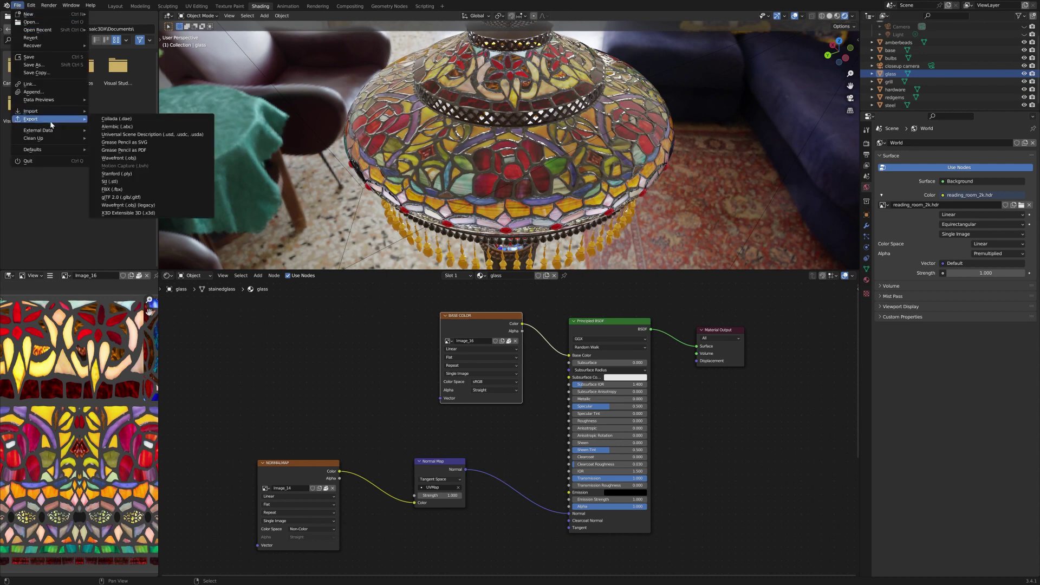
click(122, 197)
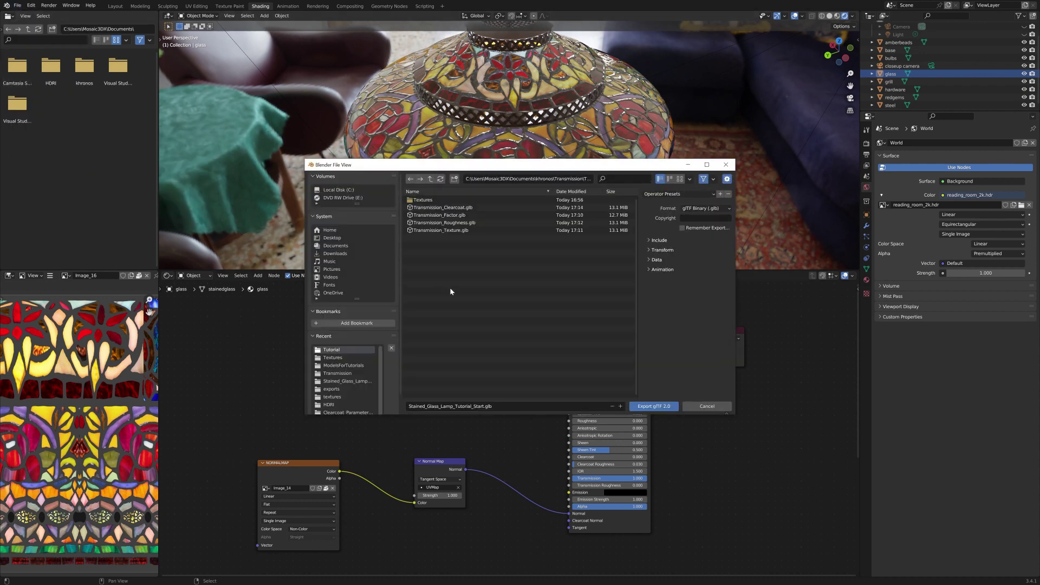
click(455, 217)
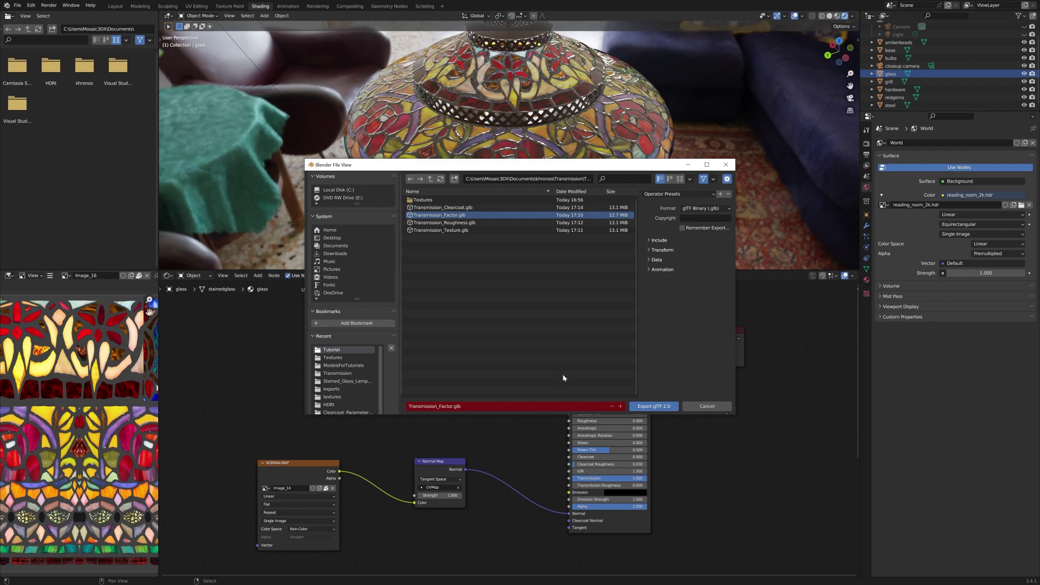
click(656, 406)
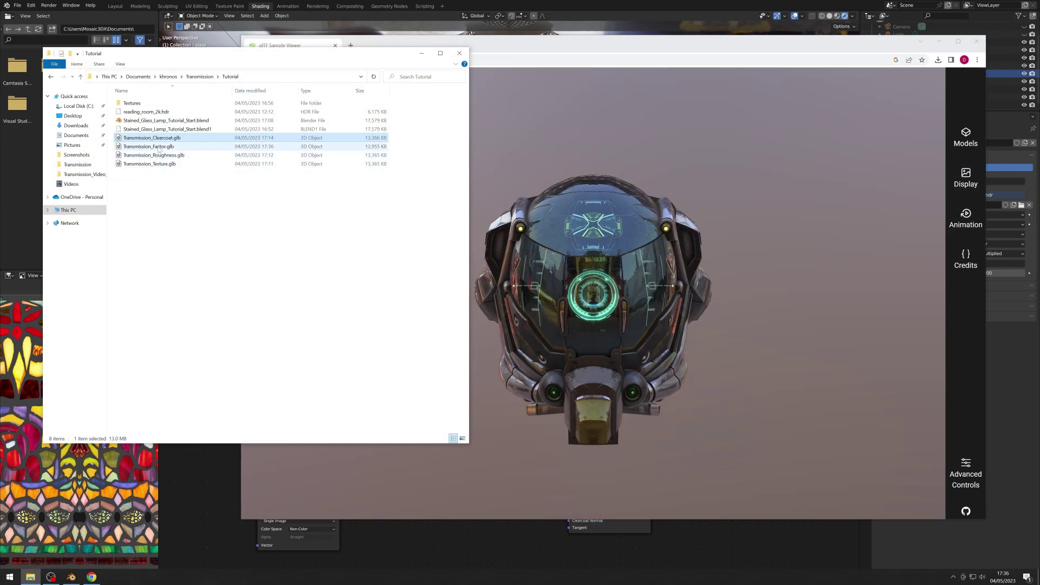
drag(148, 146, 599, 269)
Step: Zoom and orbit around the Transmission_Factor.glb lamp shade, then return to Blender
scroll(599, 269, up, 8)
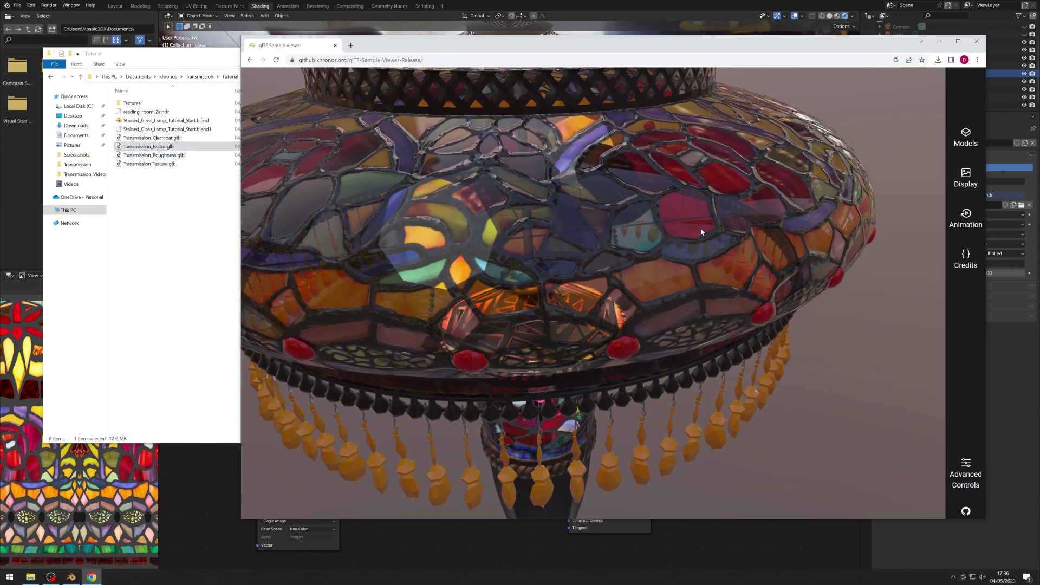
drag(701, 231, 686, 253)
scroll(603, 330, up, 5)
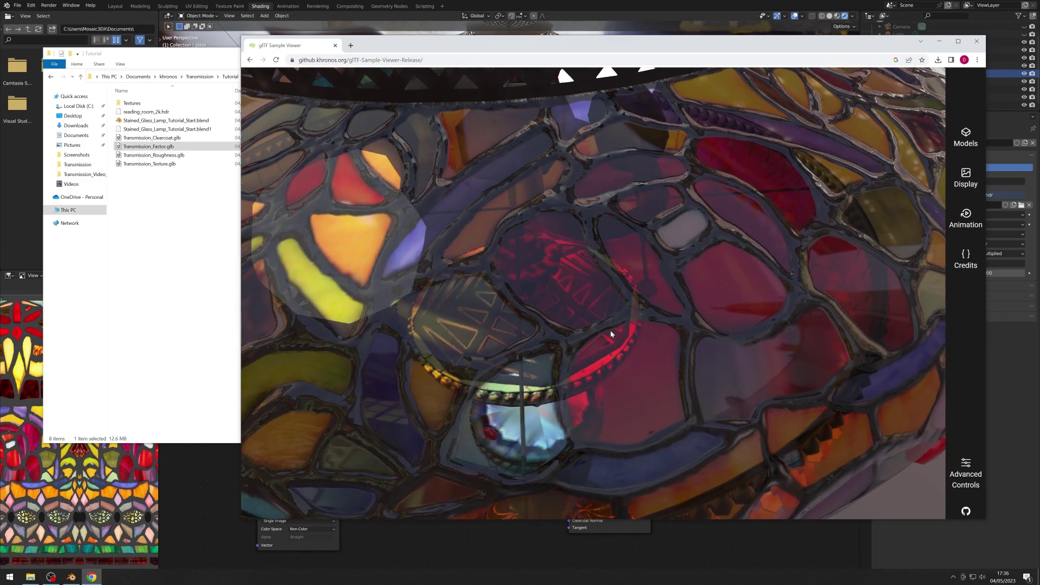
scroll(613, 331, down, 3)
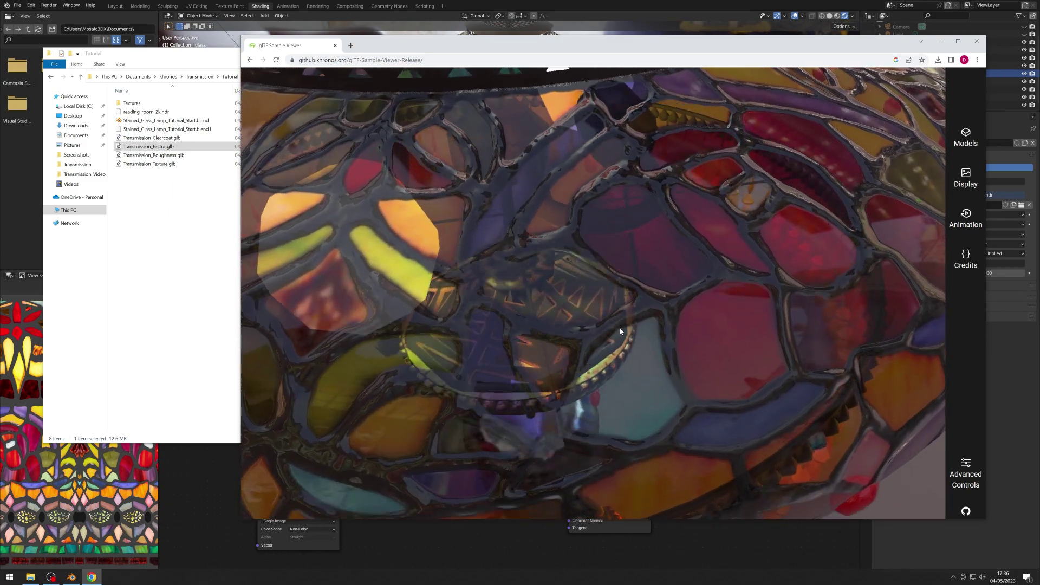
scroll(625, 323, down, 5)
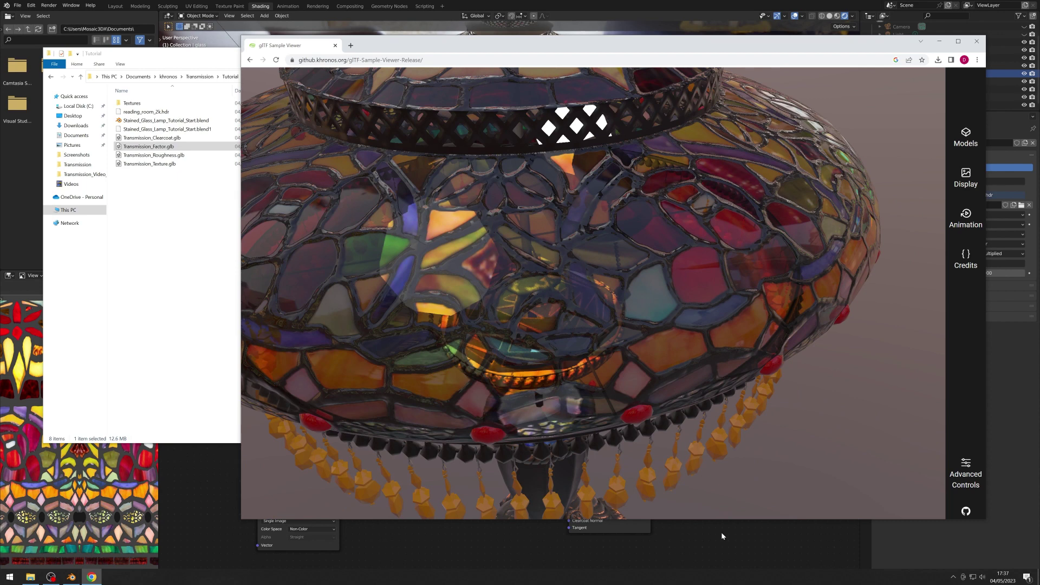
click(720, 532)
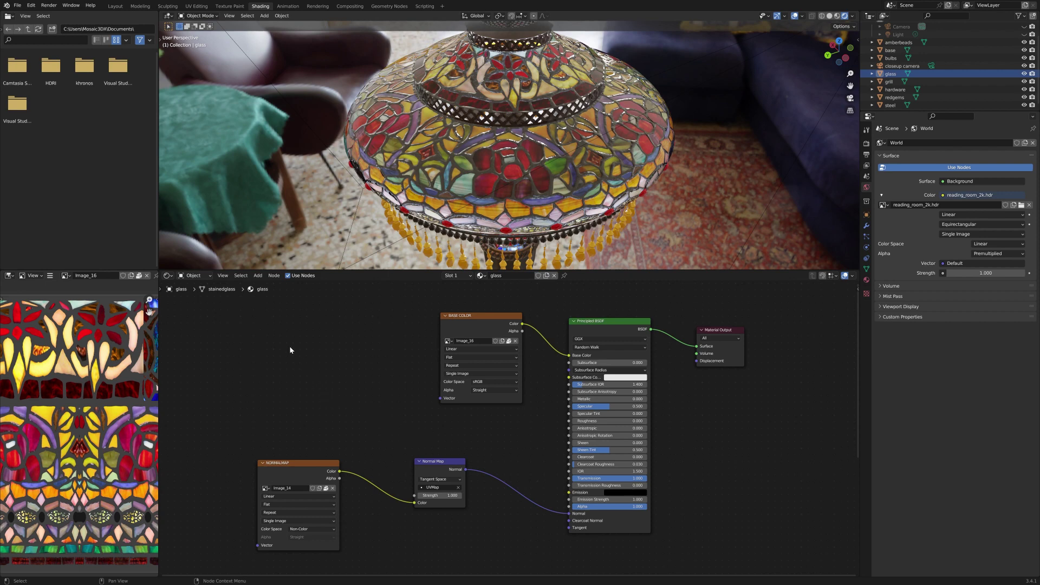
Step: Add an Image Texture node to the glass material's node tree
click(258, 276)
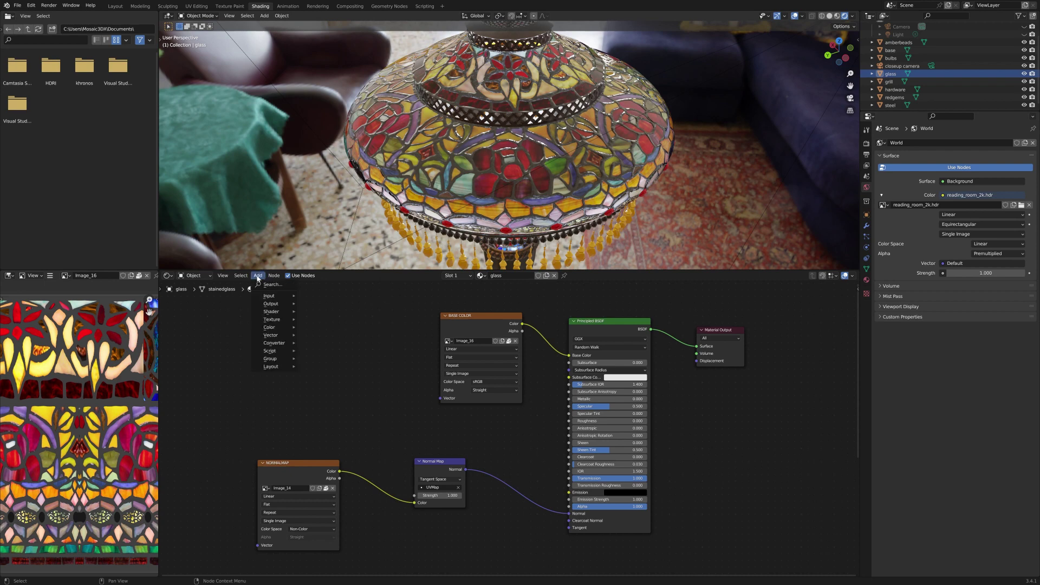
mouse_move(281, 320)
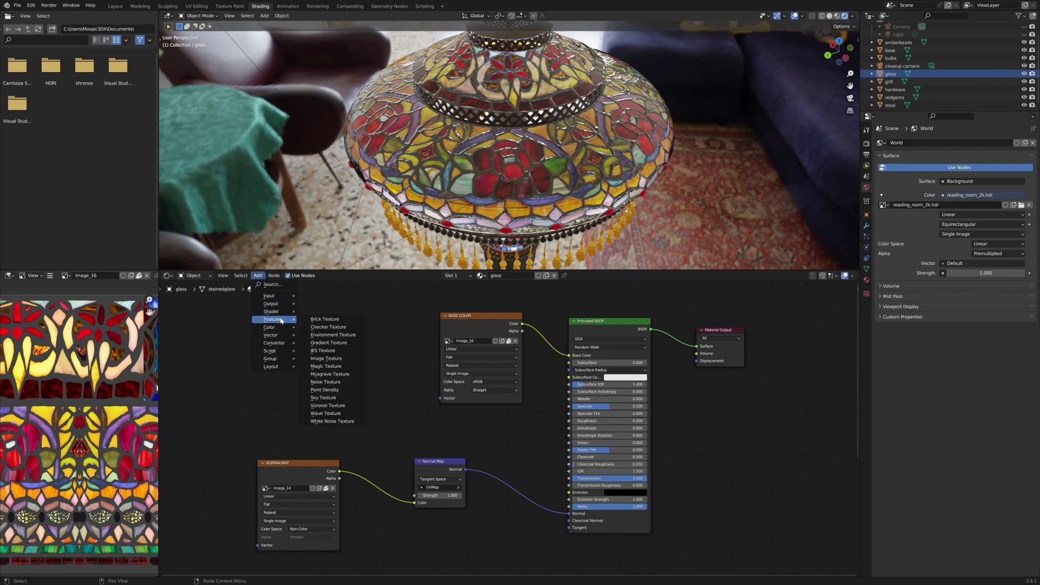
click(326, 358)
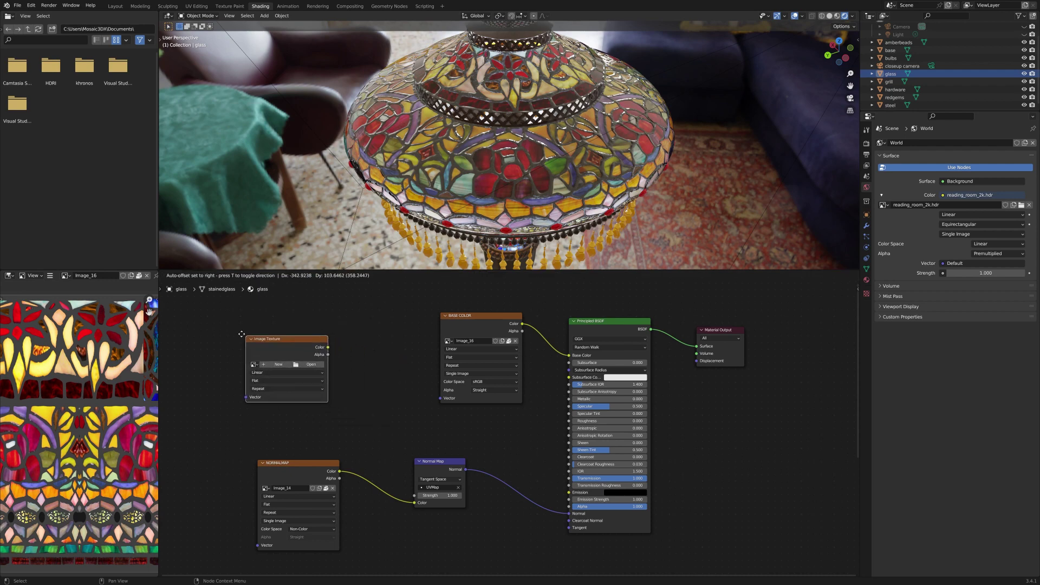
click(204, 312)
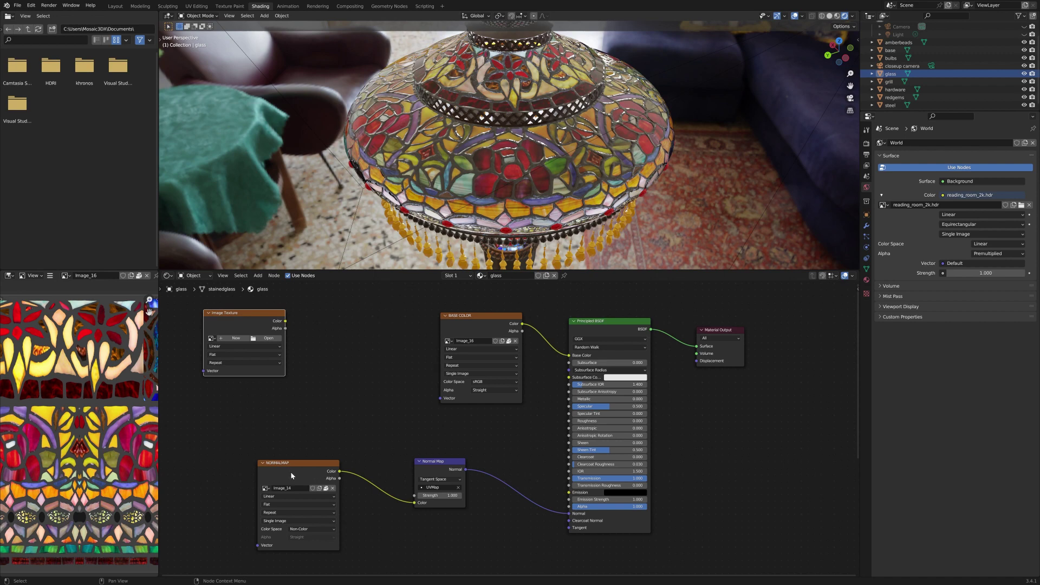
Step: Load Transmission.jpg from the Textures folder into the new image texture node
click(268, 338)
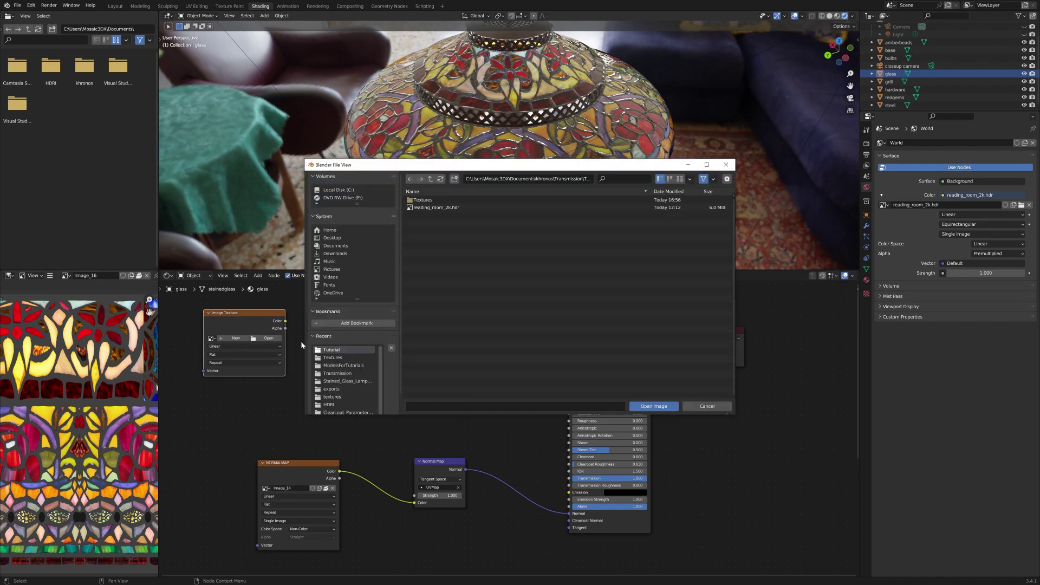
click(422, 200)
click(431, 215)
click(662, 407)
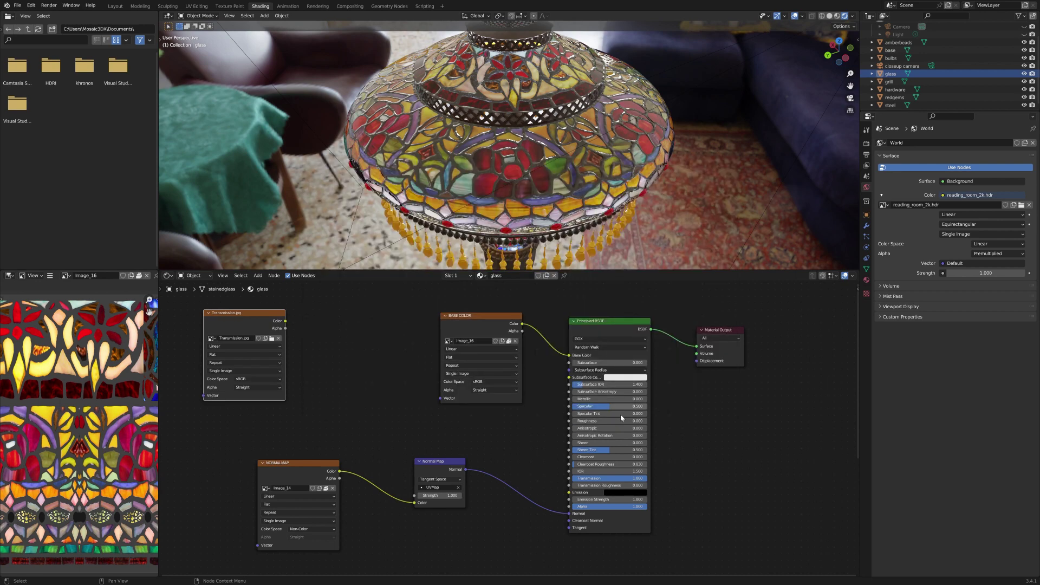
click(305, 463)
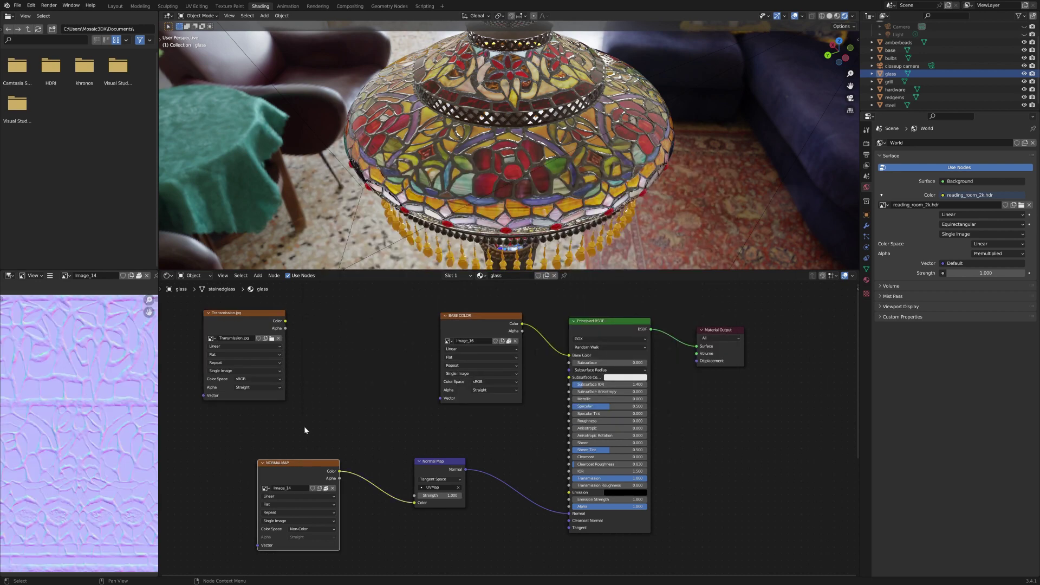
click(249, 314)
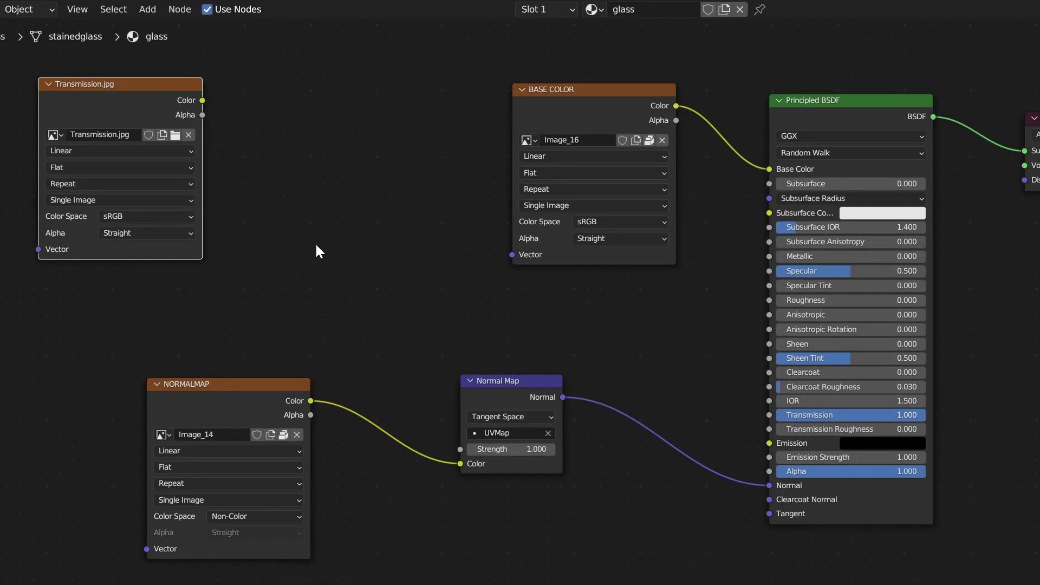
Step: Feed Transmission.jpg into a Separate Color node and link its Red output to Transmission
click(148, 9)
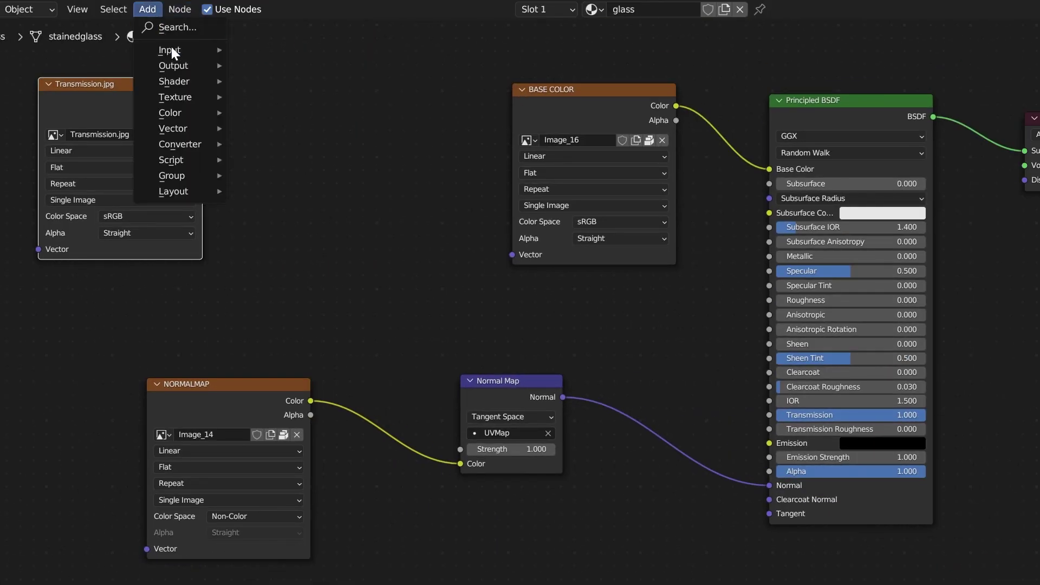
mouse_move(209, 145)
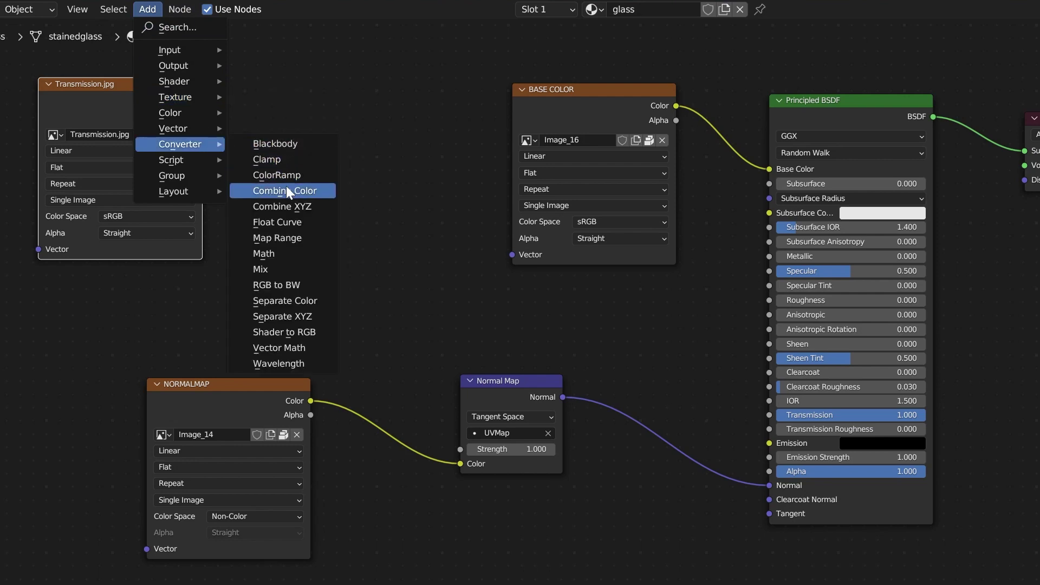
click(295, 300)
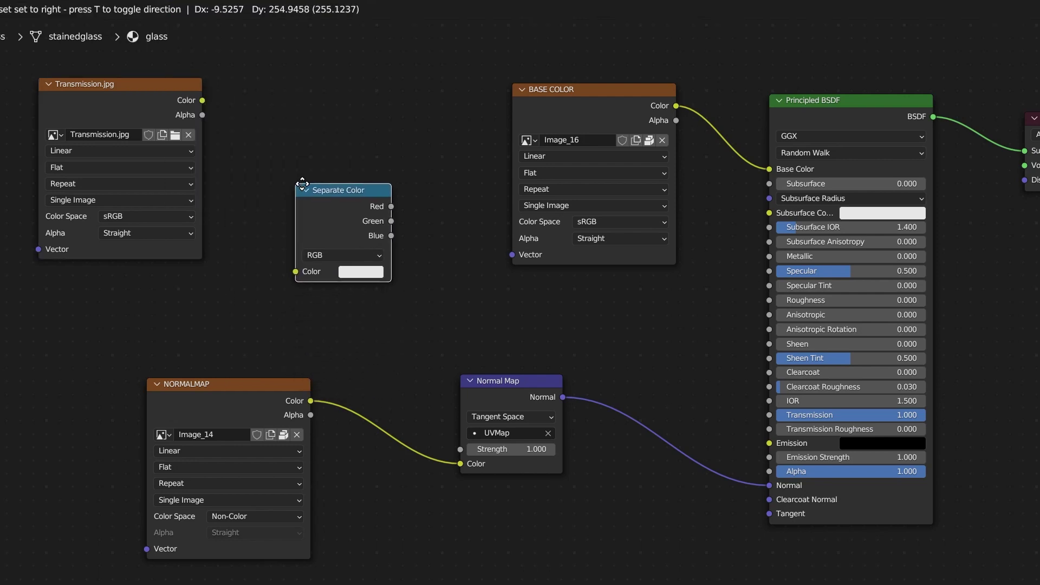
click(310, 183)
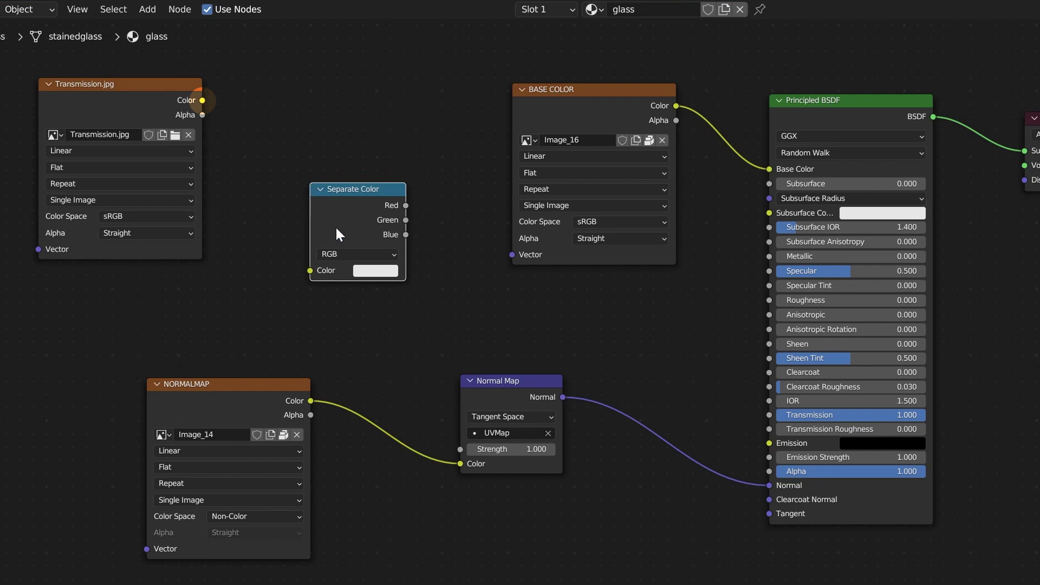
drag(202, 101, 309, 271)
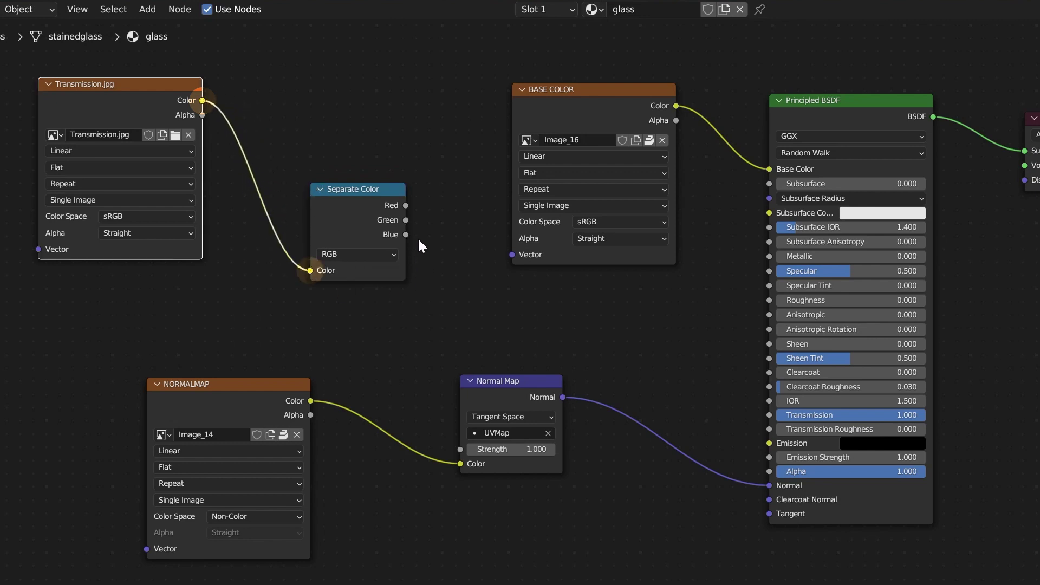
drag(405, 205, 769, 414)
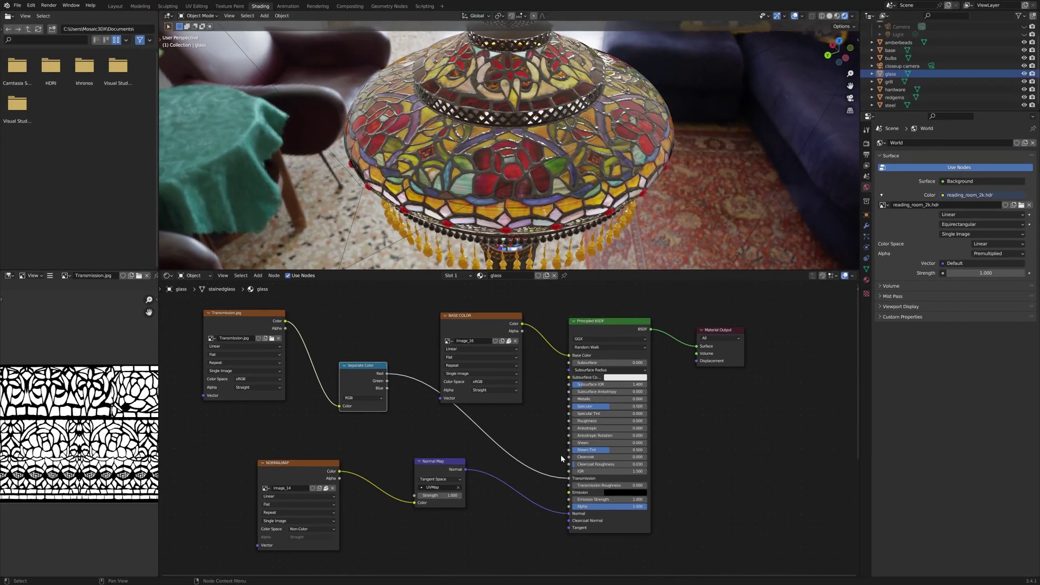
click(20, 7)
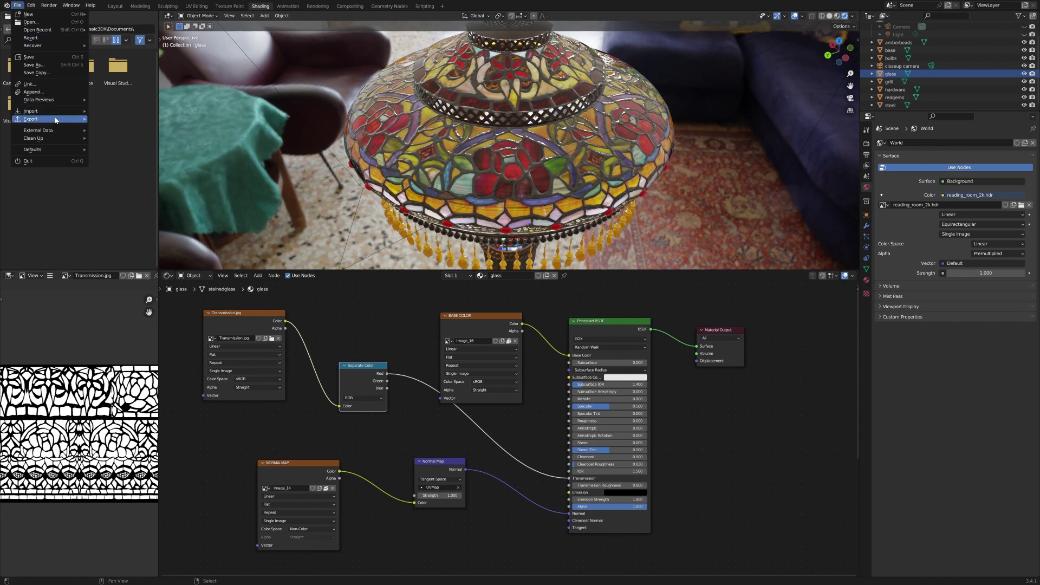
Step: Export the lamp as glTF 2.0 to Transmission_Texture.glb
mouse_move(56, 119)
click(129, 198)
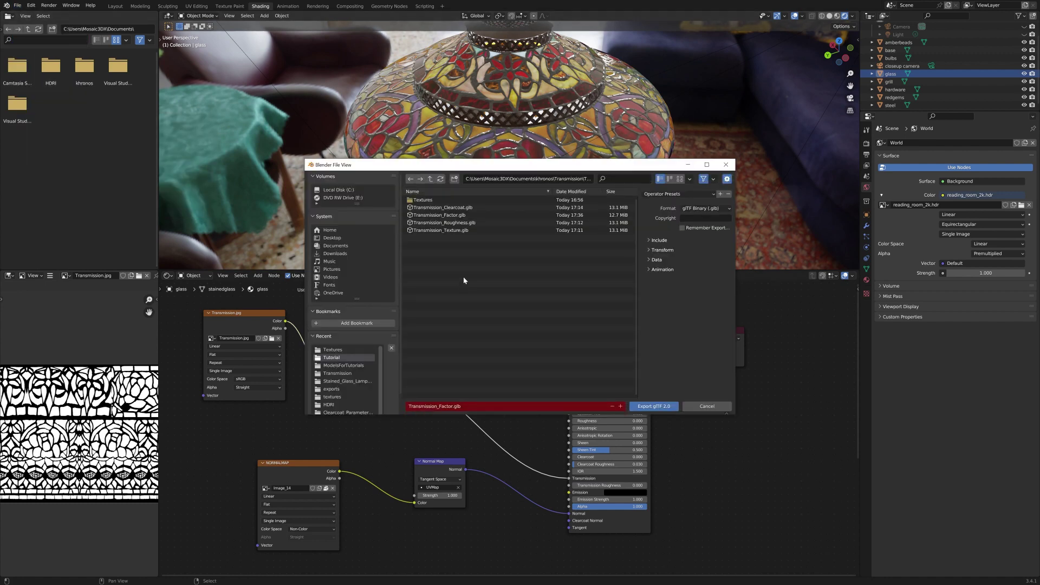
click(456, 231)
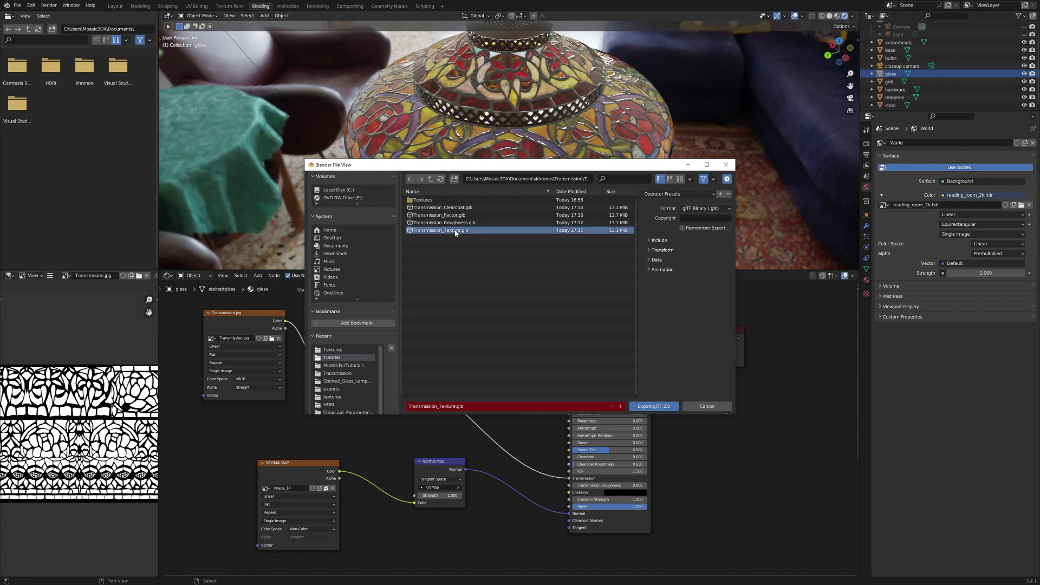
click(654, 406)
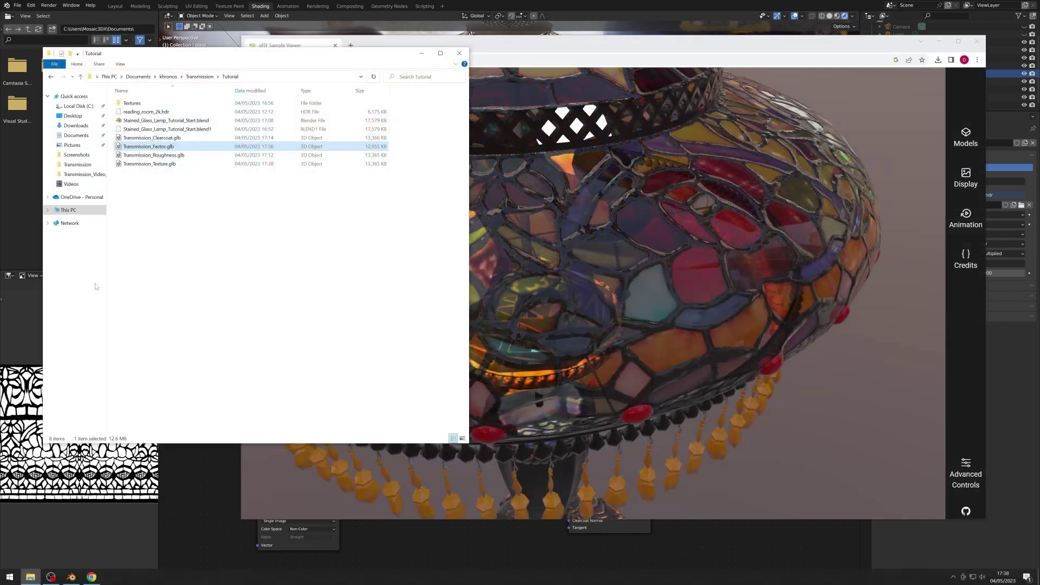
Step: Load Transmission_Texture.glb into the glTF Sample Viewer, inspect the shade up close, then return to Blender
drag(161, 164, 596, 304)
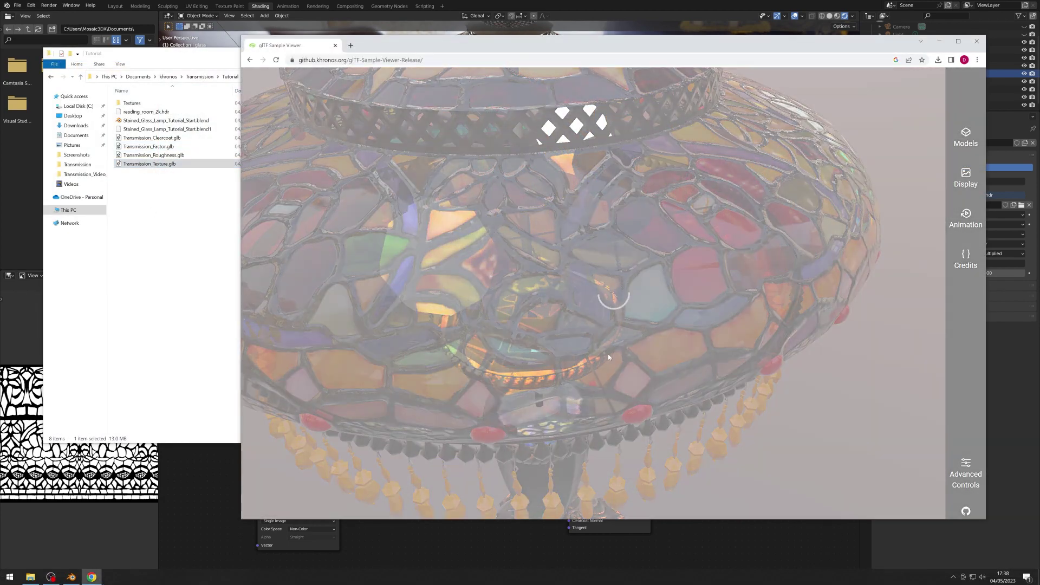
drag(631, 225, 624, 255)
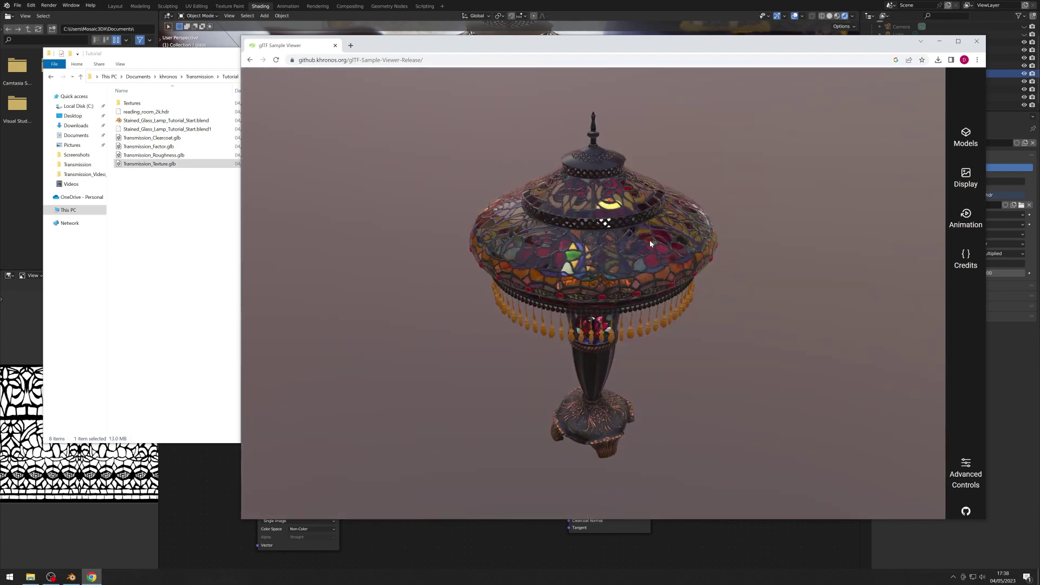
scroll(623, 258, up, 5)
scroll(623, 257, up, 5)
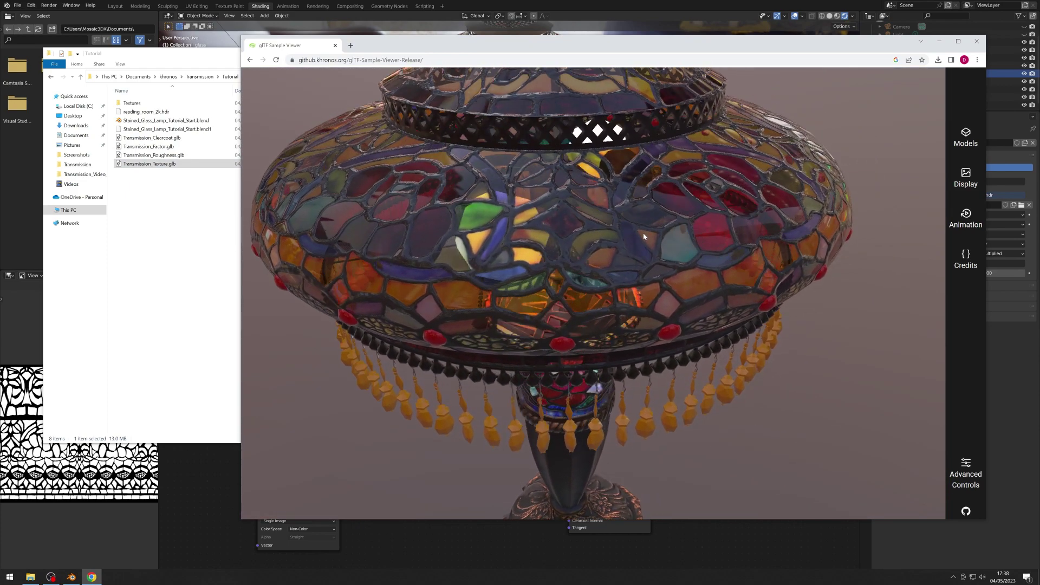
scroll(660, 282, up, 3)
scroll(620, 287, up, 4)
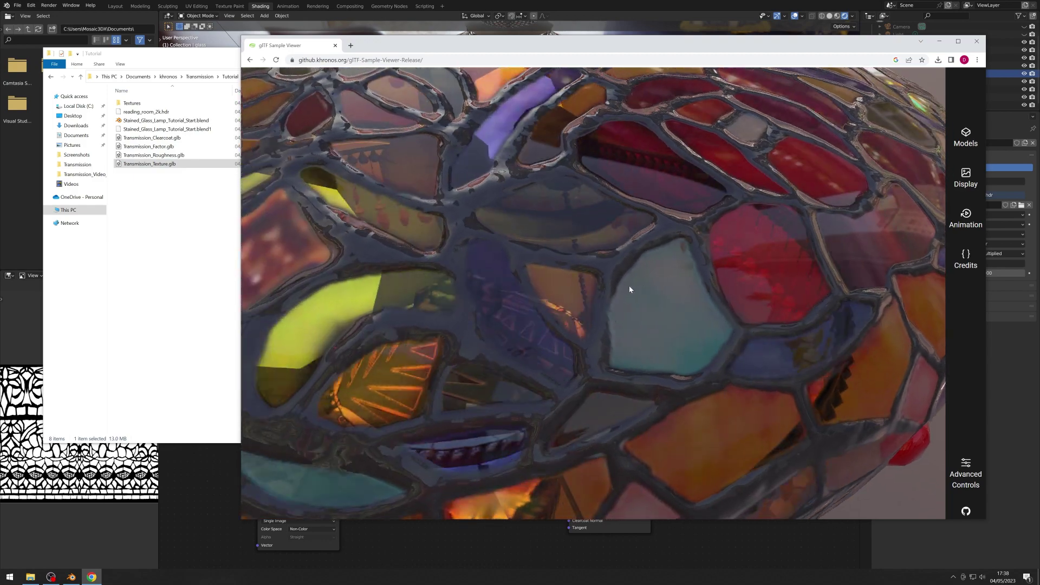
scroll(636, 286, up, 3)
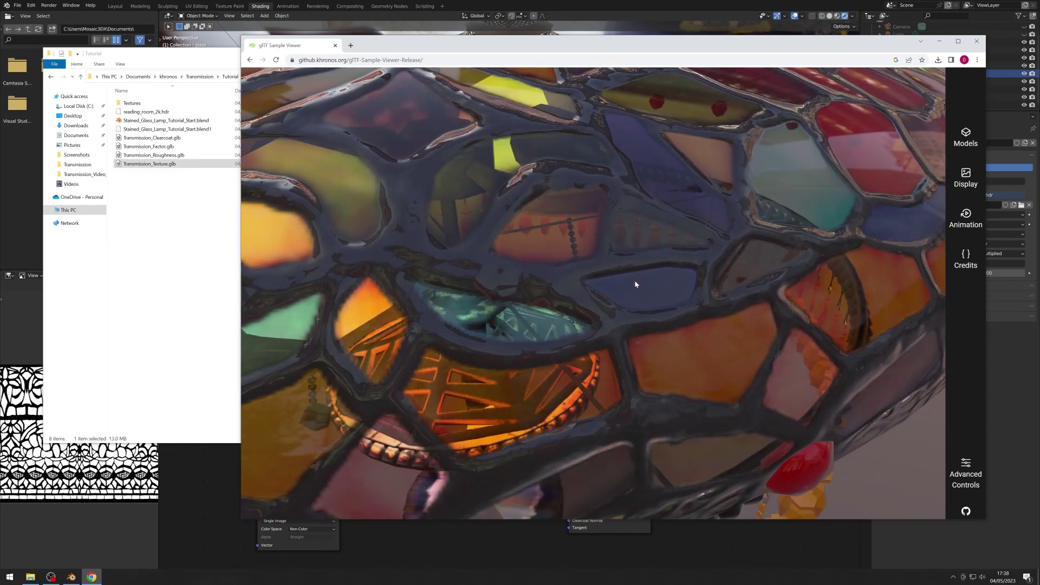
scroll(512, 282, down, 10)
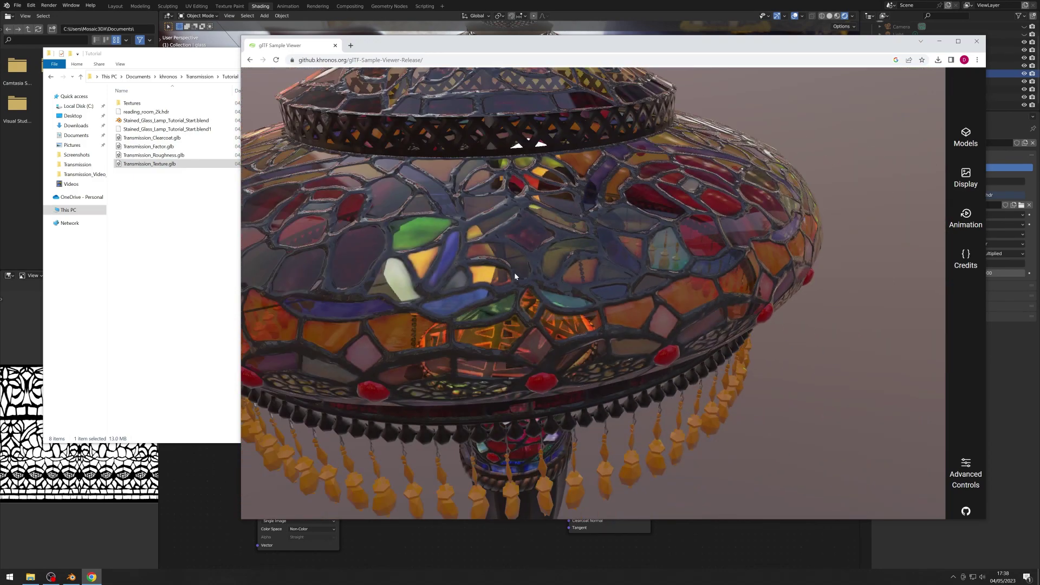
mouse_move(614, 262)
mouse_down()
mouse_move(567, 277)
mouse_move(599, 258)
mouse_move(603, 275)
mouse_move(625, 279)
mouse_up()
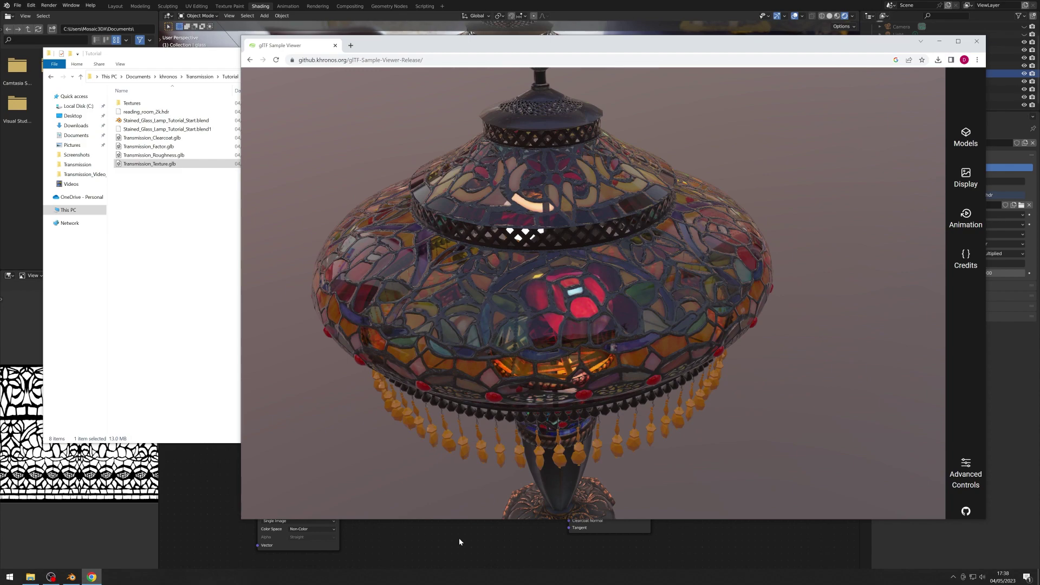
key(alt+Tab)
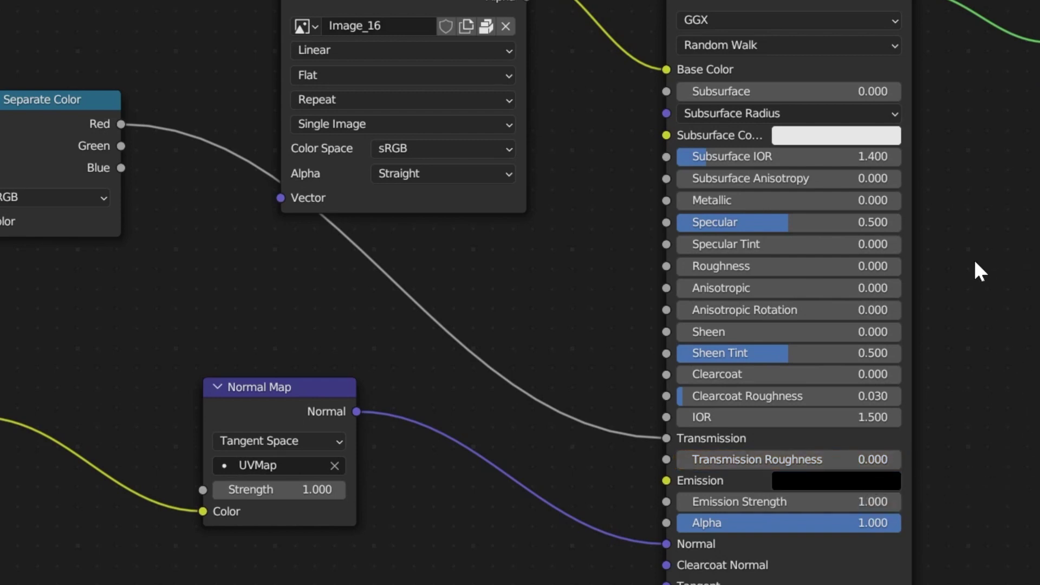
Step: Set the glass material's Roughness to 0.5
click(820, 265)
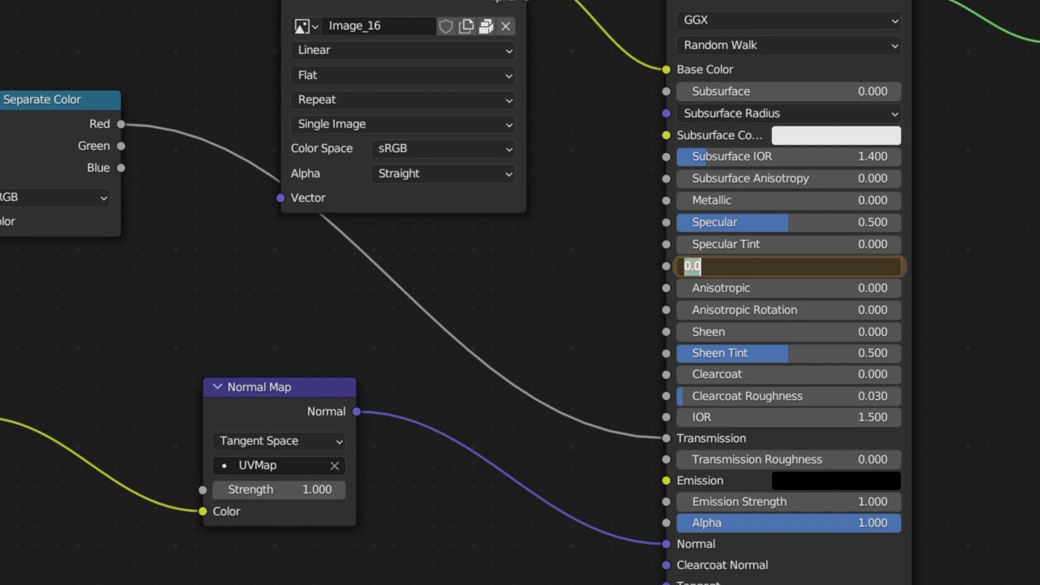
text(0.5)
key(Return)
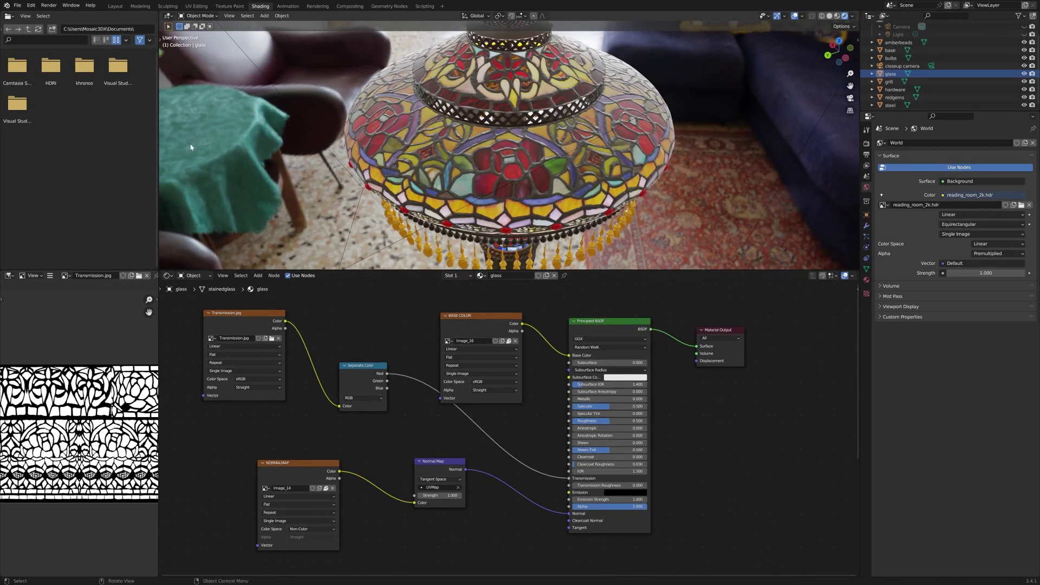
Step: Export the lamp as glTF 2.0 over Transmission_Roughness.glb and load it into the Sample Viewer
click(17, 5)
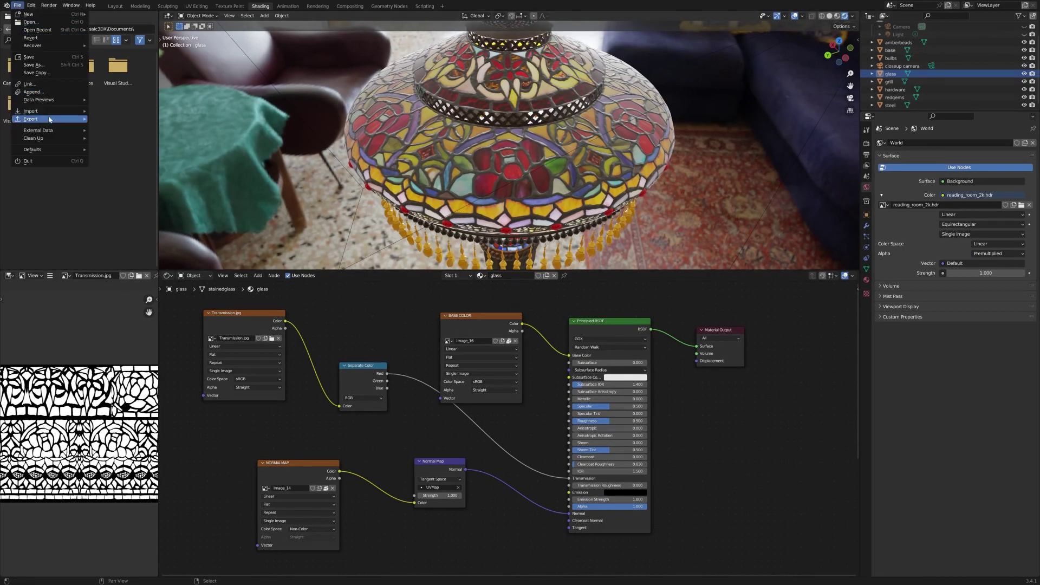
mouse_move(49, 119)
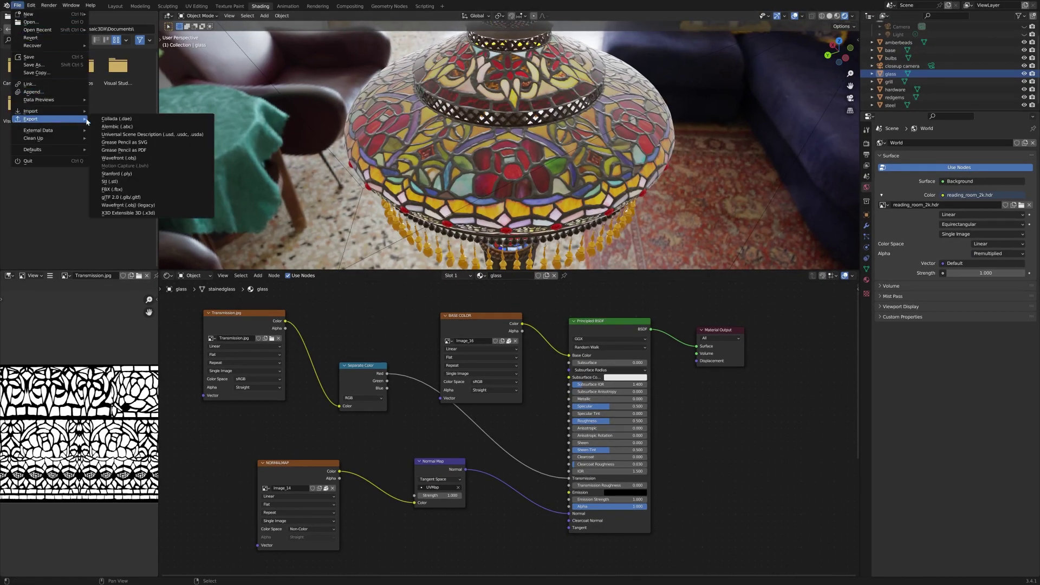
click(118, 198)
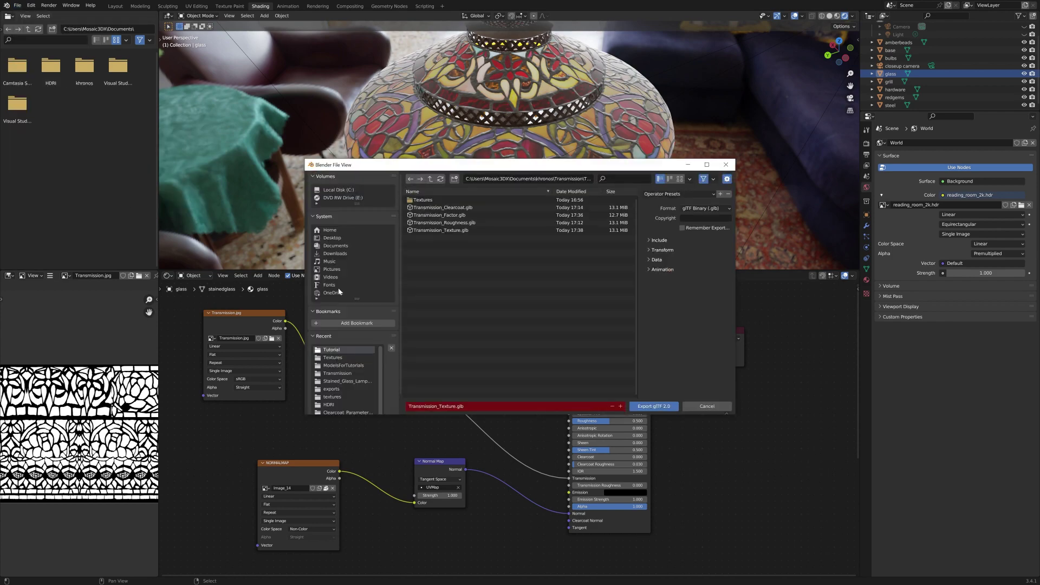
click(466, 223)
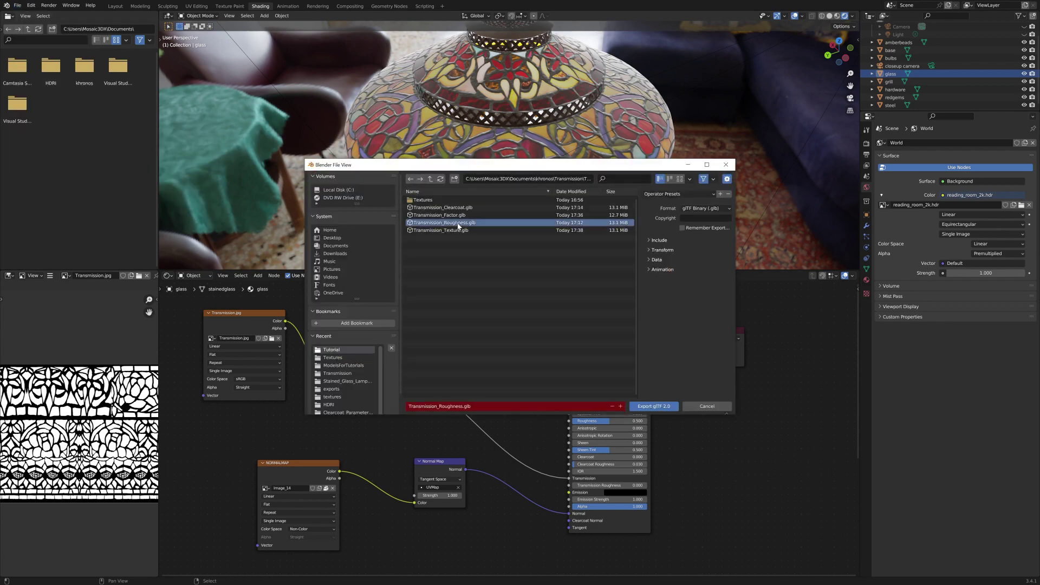
click(651, 406)
drag(157, 155, 711, 349)
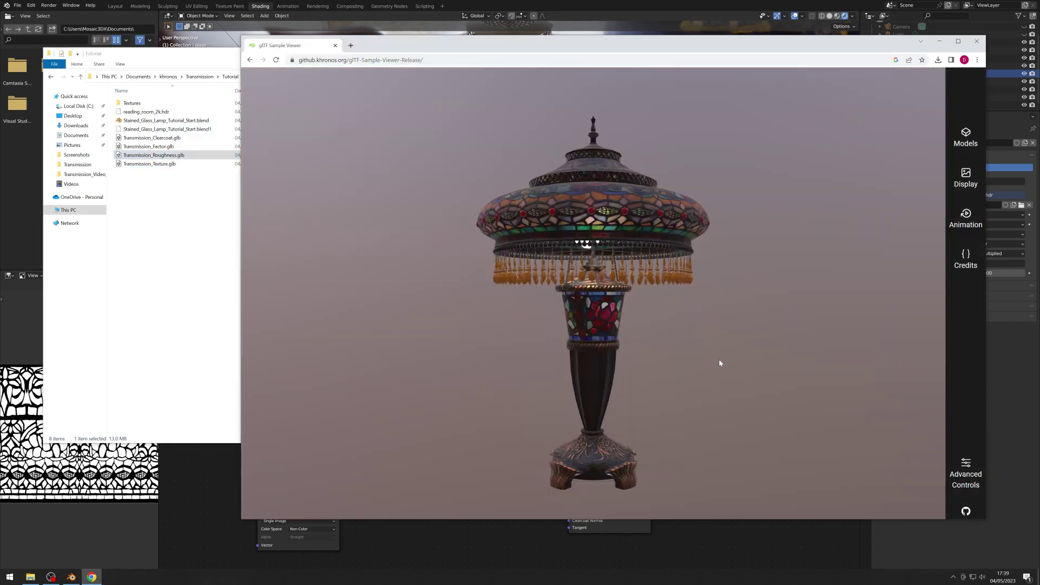
Step: Zoom in and orbit the roughness-variant lamp to inspect its shade from top, side and close up
scroll(676, 252, up, 5)
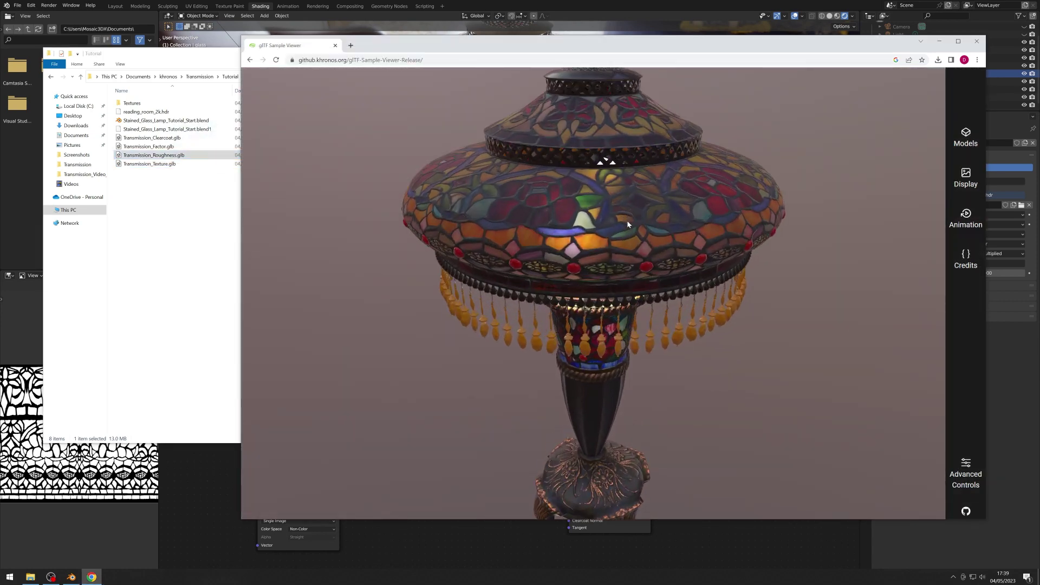
scroll(684, 198, up, 3)
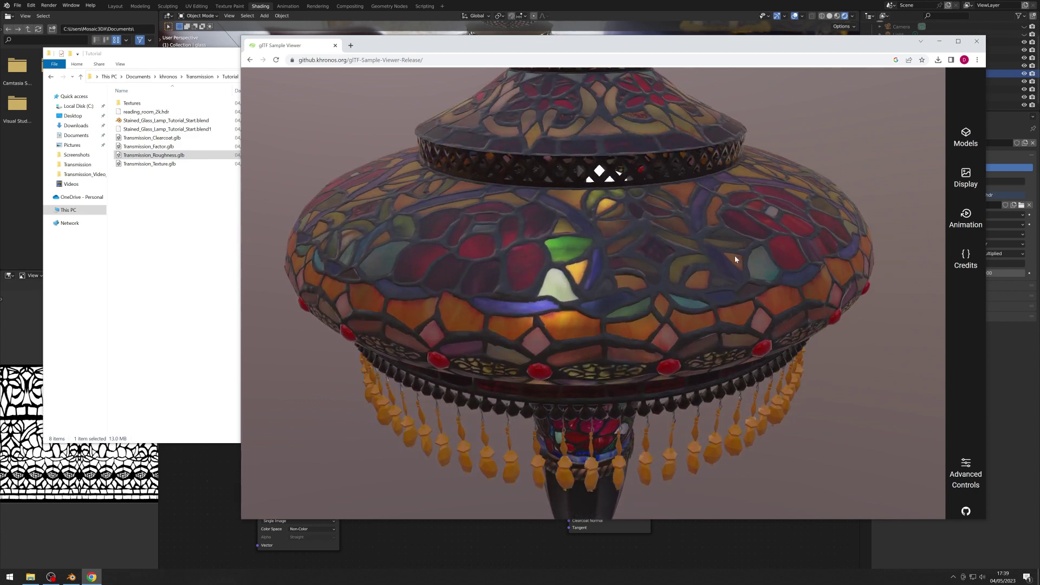
scroll(725, 260, up, 2)
drag(718, 267, 740, 295)
drag(723, 338, 587, 304)
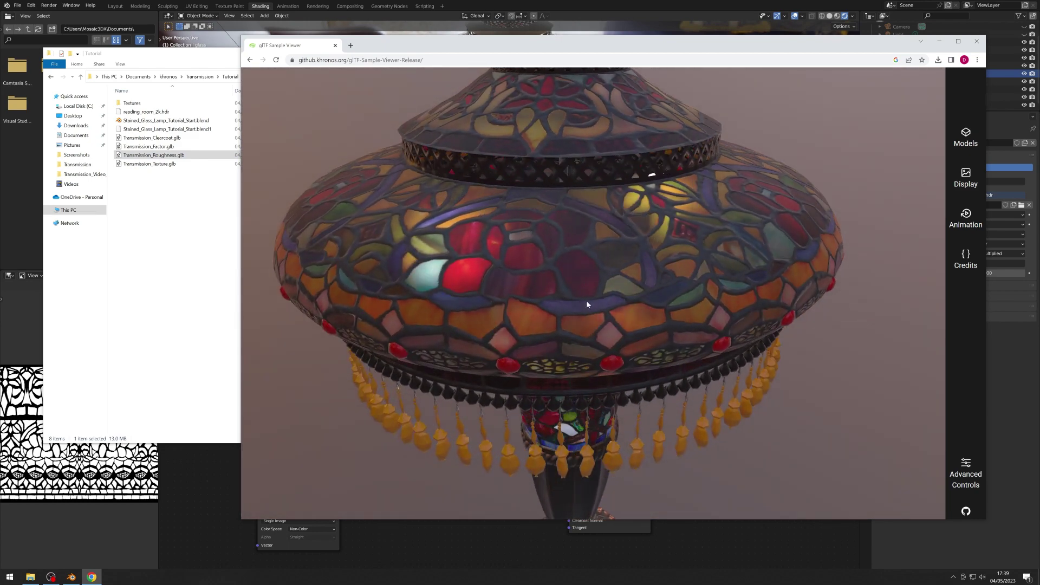
drag(342, 210, 416, 214)
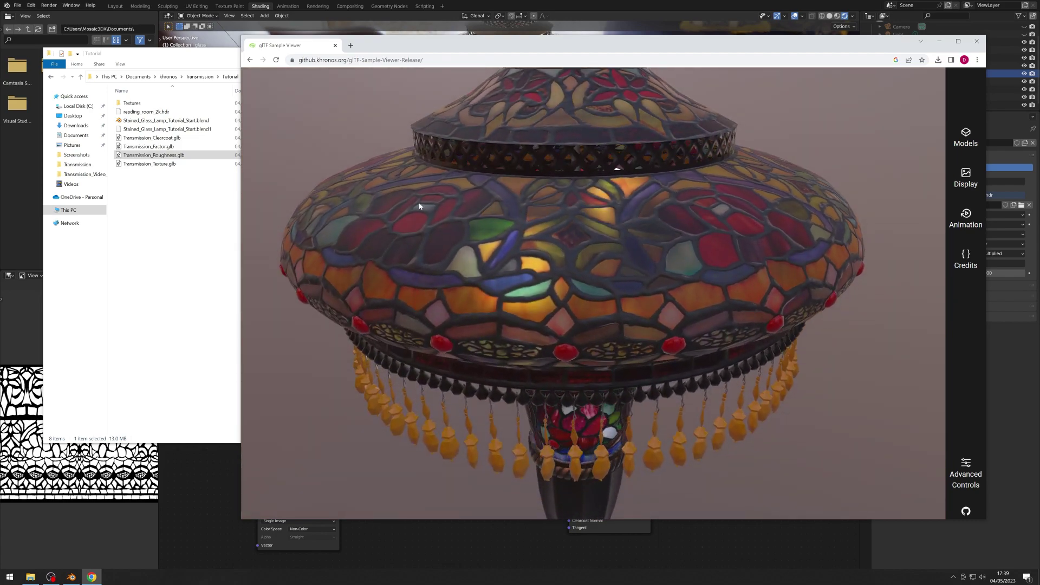
drag(815, 249, 790, 261)
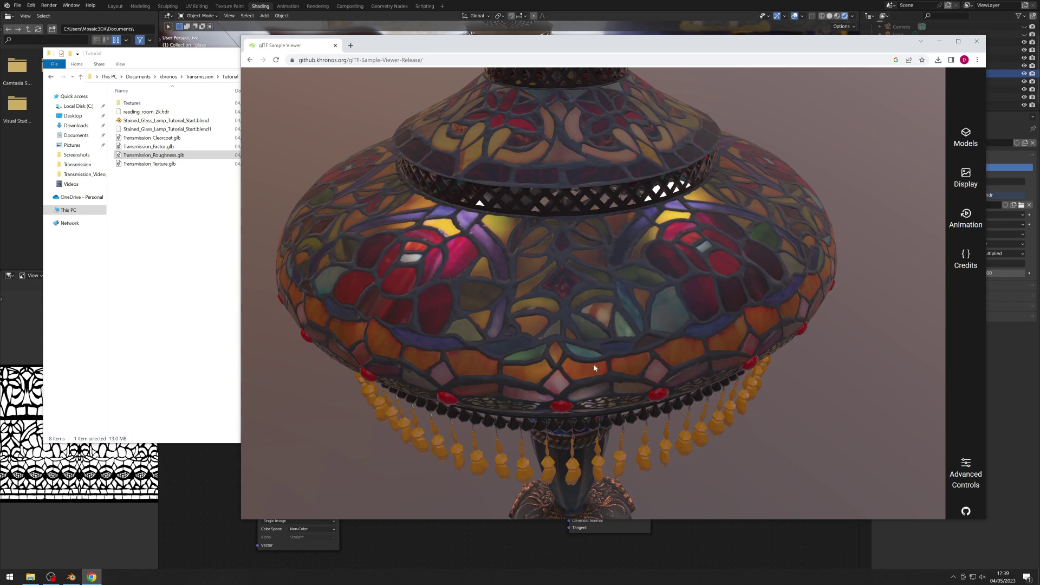
scroll(576, 339, up, 2)
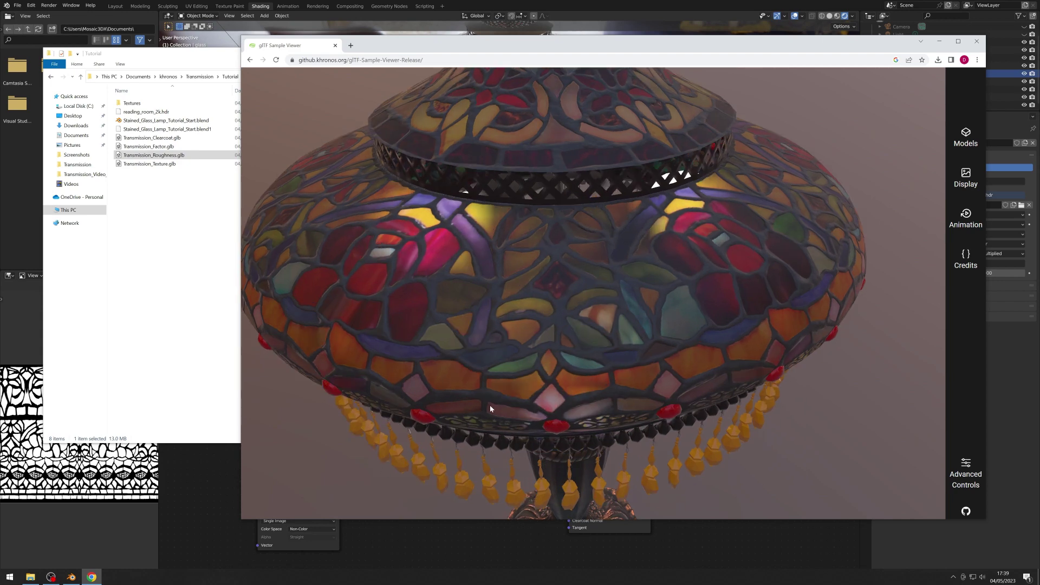
scroll(490, 409, down, 3)
scroll(553, 360, down, 4)
drag(412, 352, 496, 366)
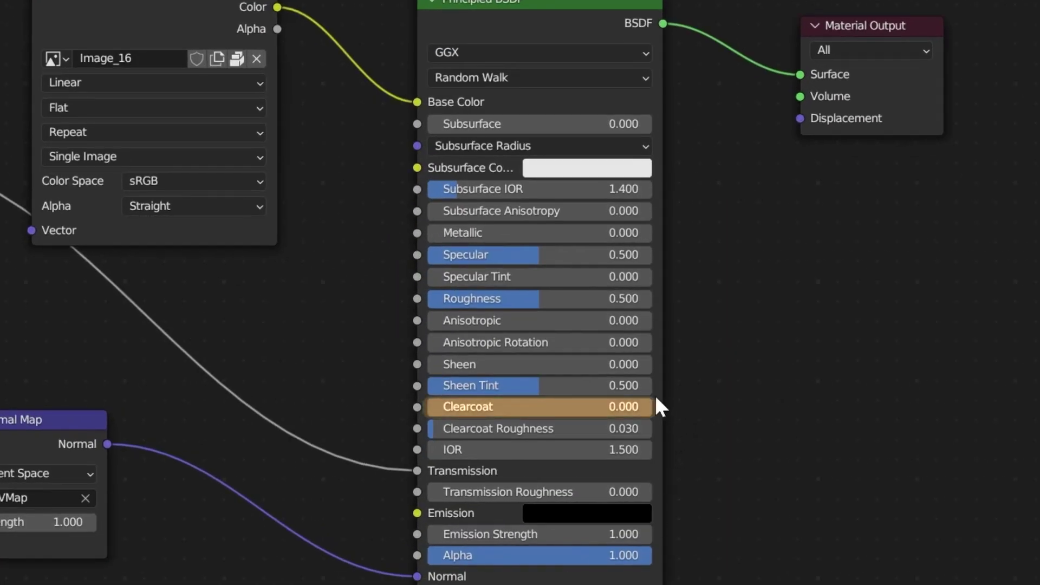
Step: Set Clearcoat to 1 and connect the Normal Map output to Clearcoat Normal on the Principled BSDF
click(574, 406)
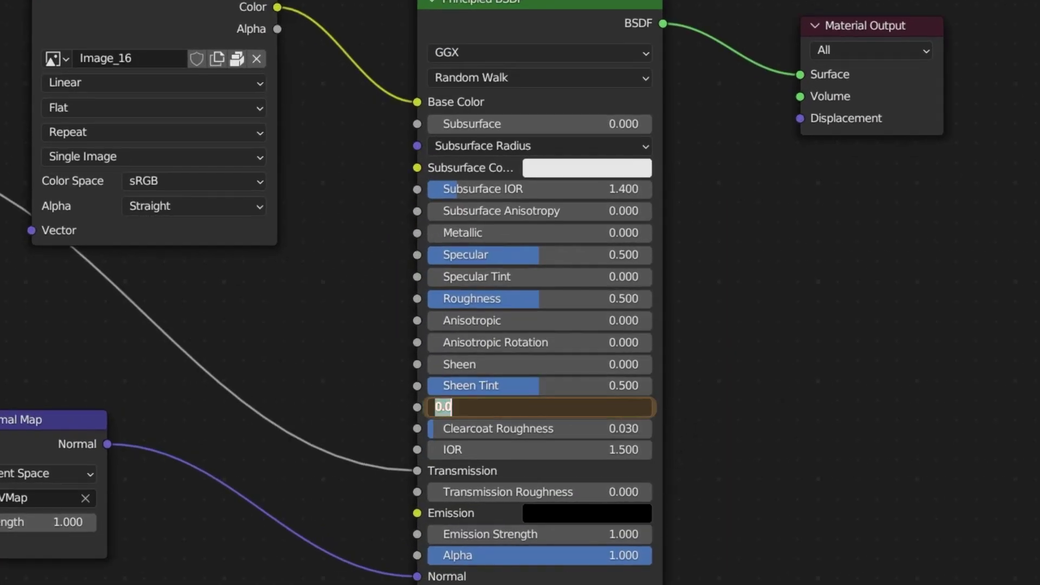
text(1)
key(Return)
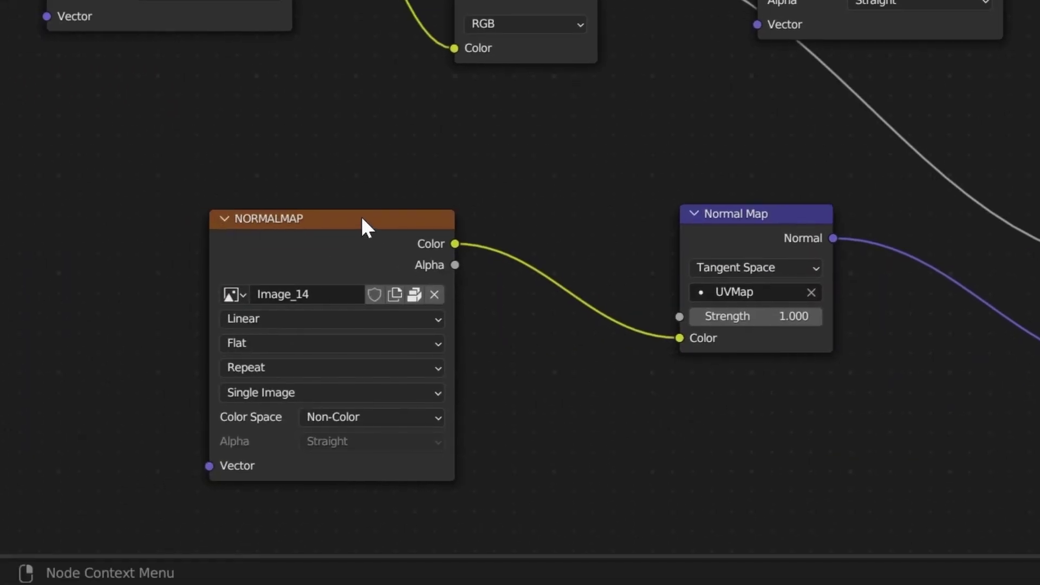
click(363, 221)
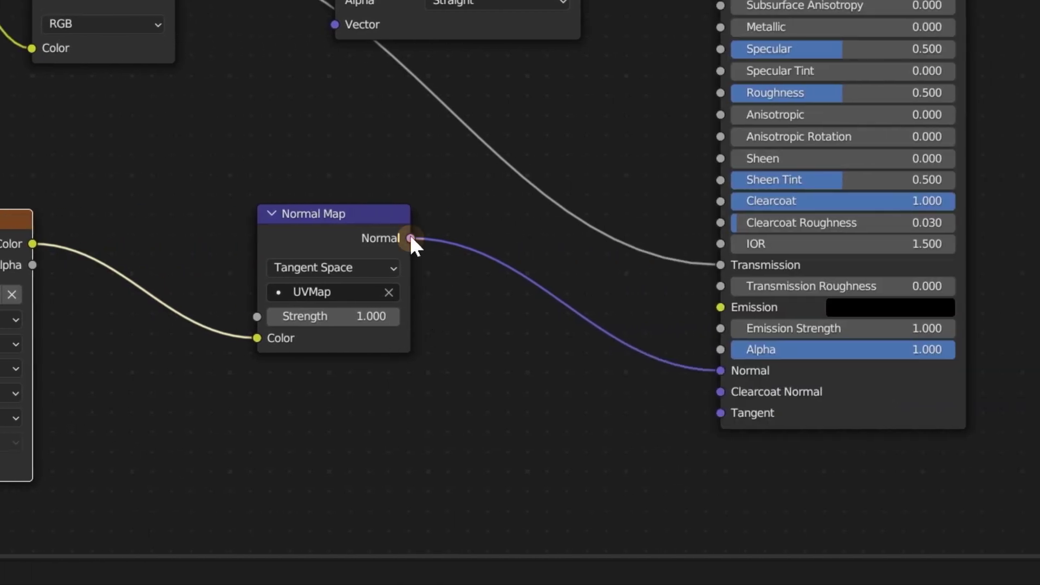
drag(410, 239, 721, 392)
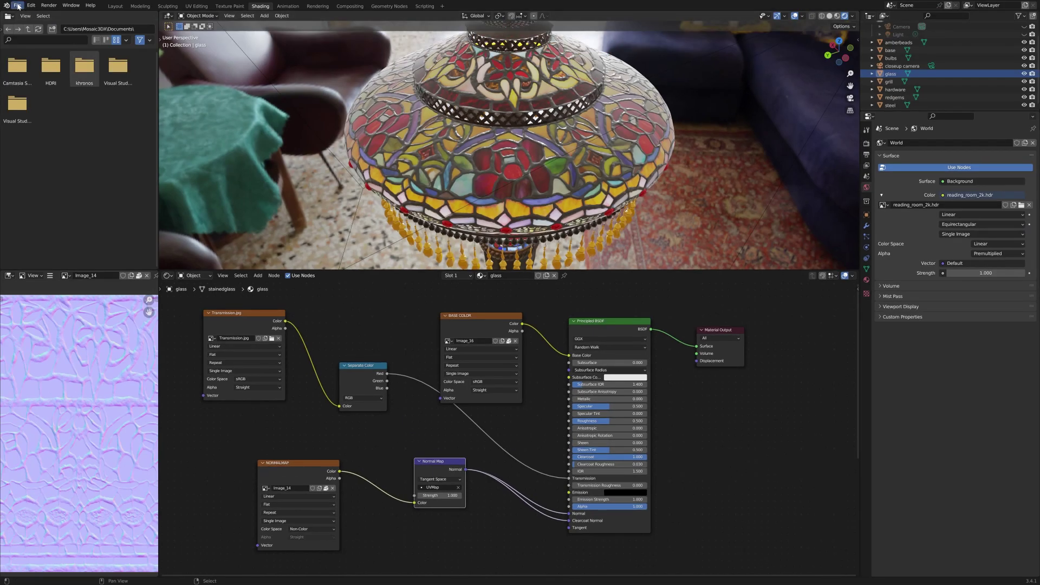
Step: Export the lamp as glTF 2.0, overwriting Transmission_Clearcoat.glb
click(18, 5)
mouse_move(32, 139)
click(119, 197)
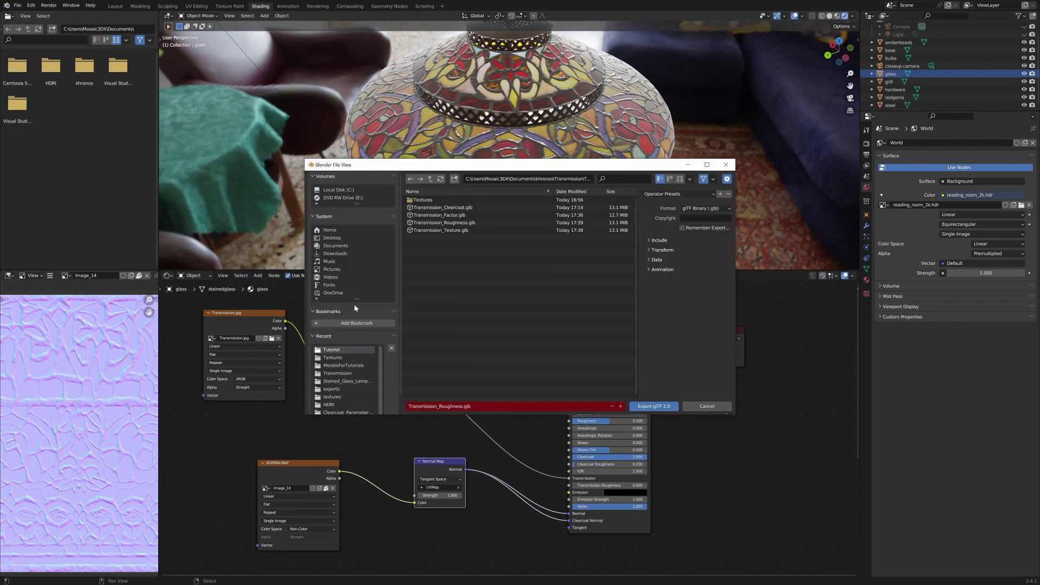
click(443, 207)
click(666, 411)
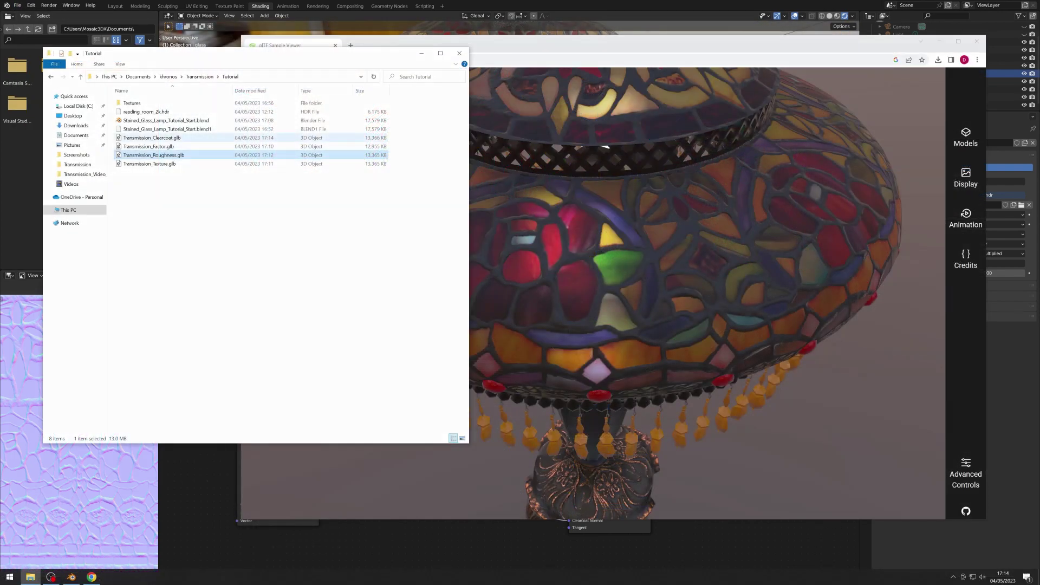
Step: Load Transmission_Clearcoat.glb into the Sample Viewer and zoom in on the clearcoated shade
drag(152, 138, 568, 272)
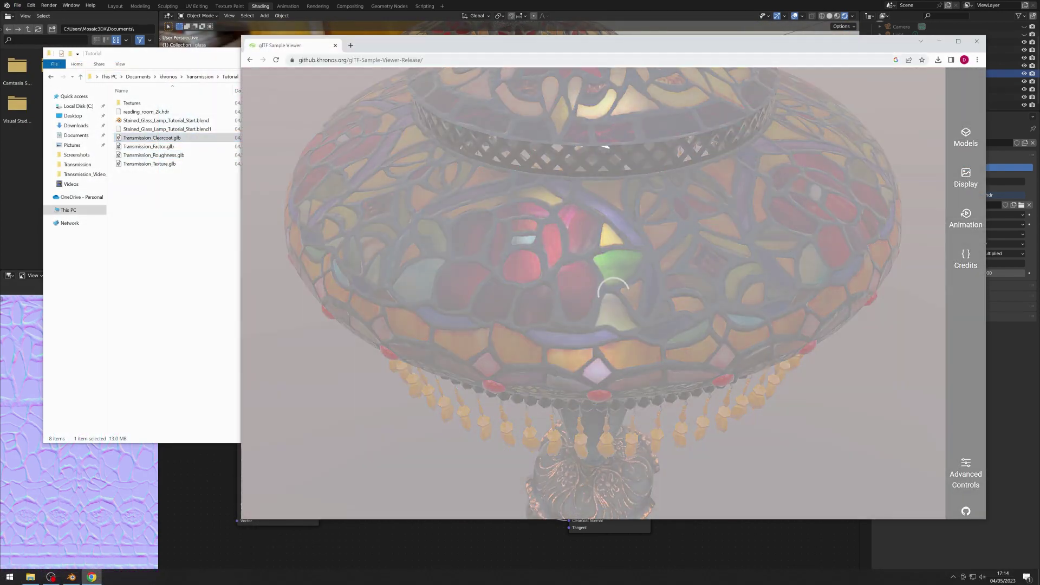
scroll(593, 292, up, 10)
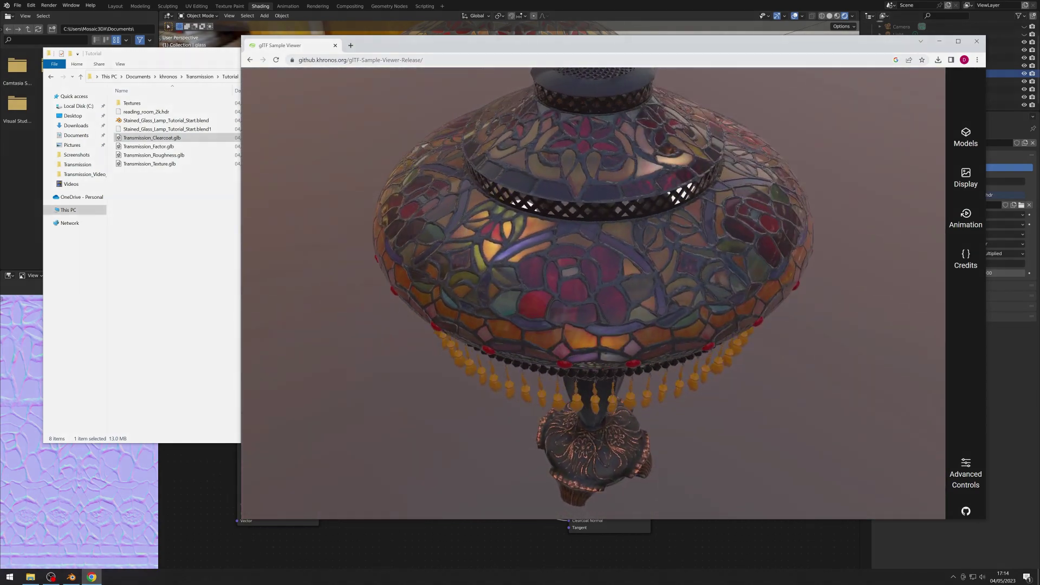
scroll(593, 293, up, 5)
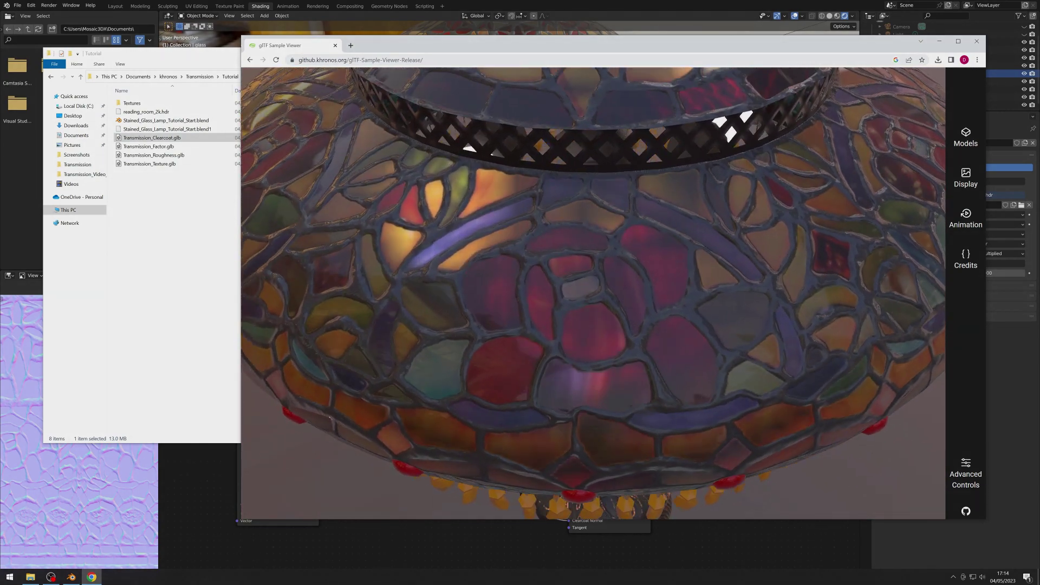
scroll(593, 292, down, 3)
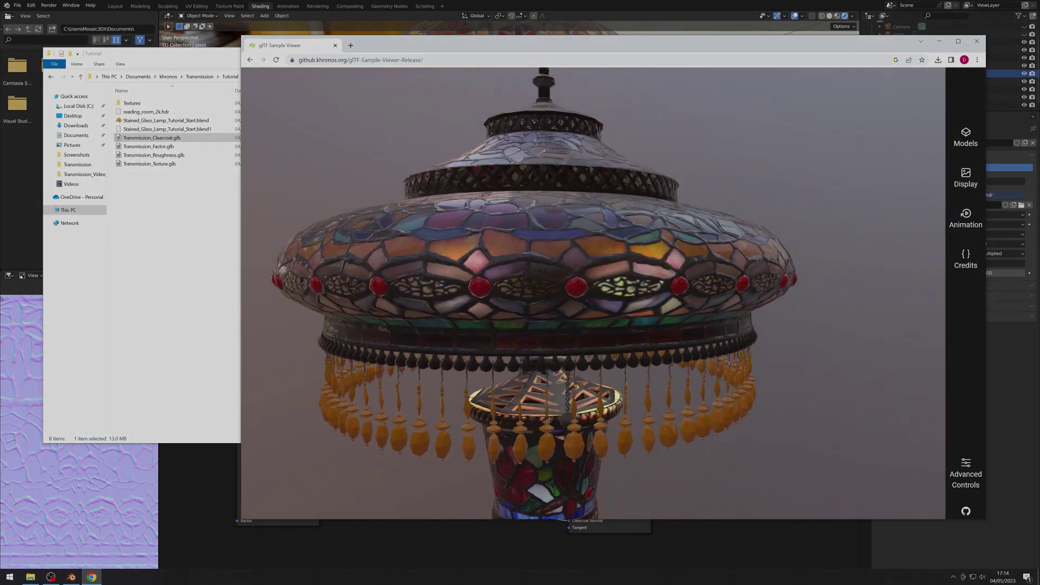
scroll(605, 266, up, 5)
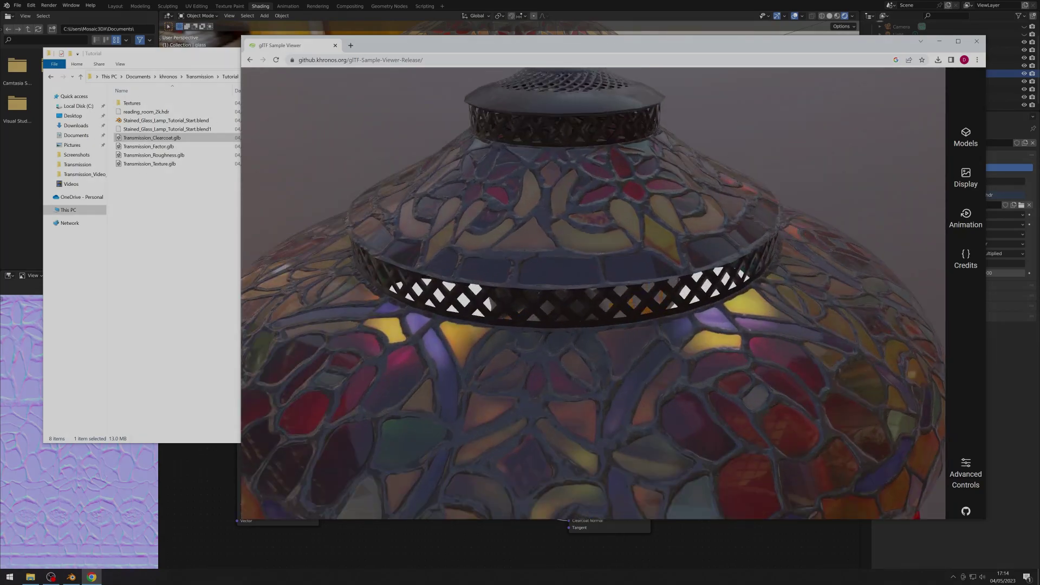
scroll(605, 265, up, 2)
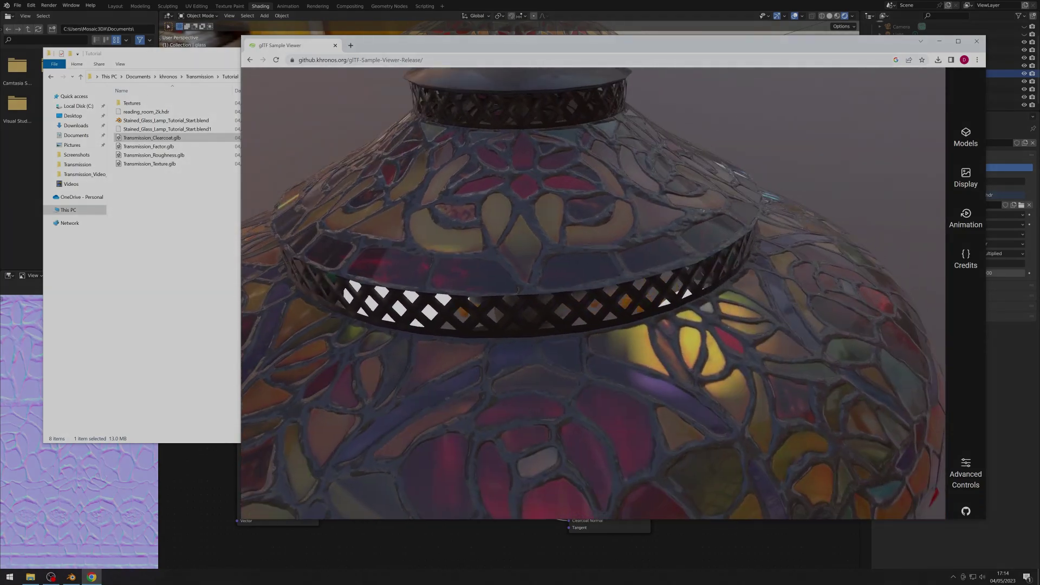